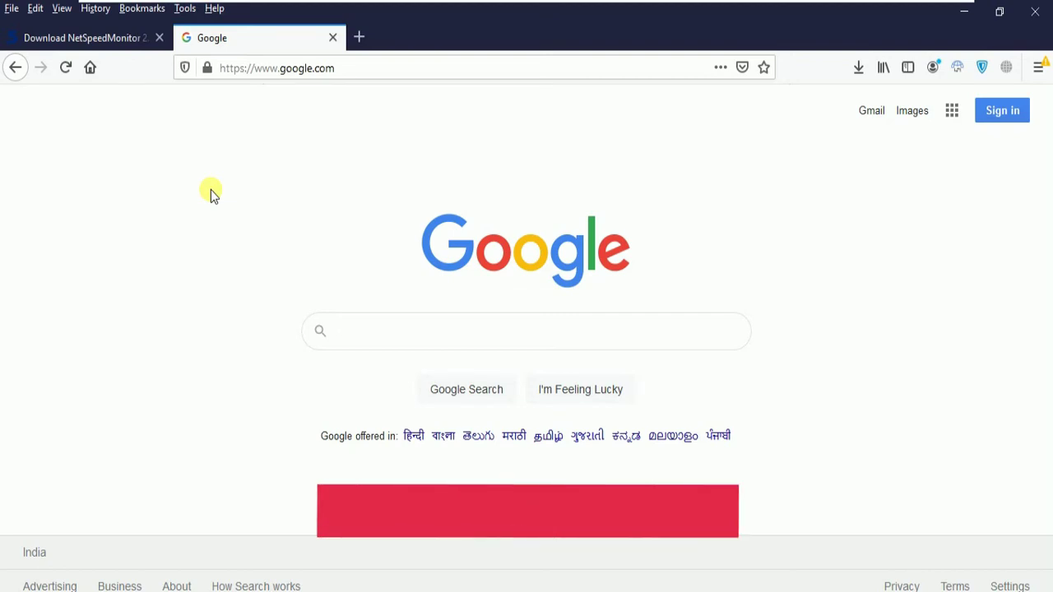
Switch to the Softpedia page for NetSpeedMonitor, review its description and start the download.
key(ctrl+Tab)
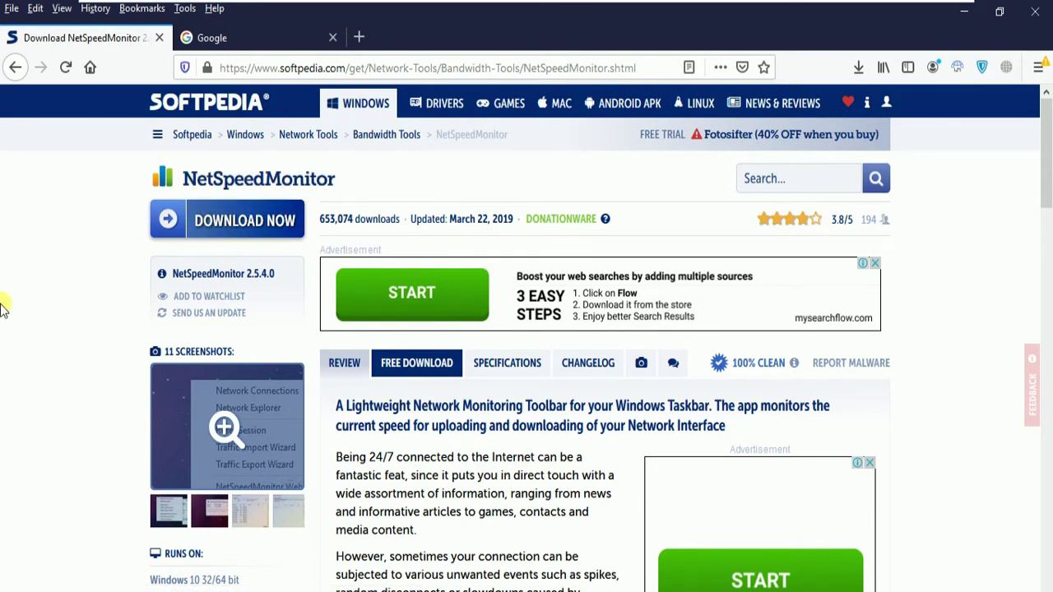
scroll(2, 309, down, 4)
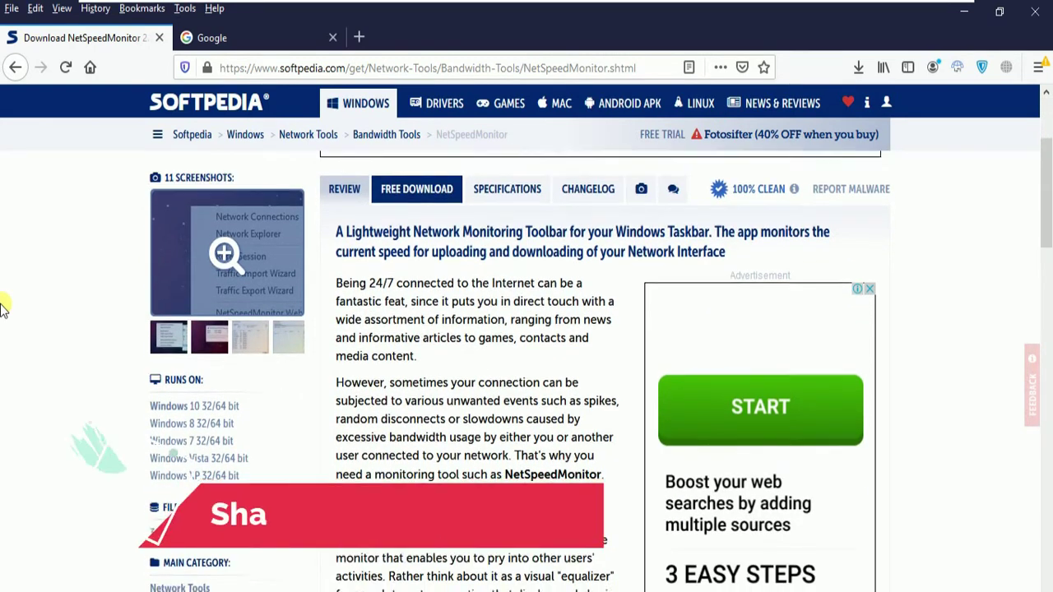
scroll(2, 309, down, 4)
scroll(3, 309, down, 2)
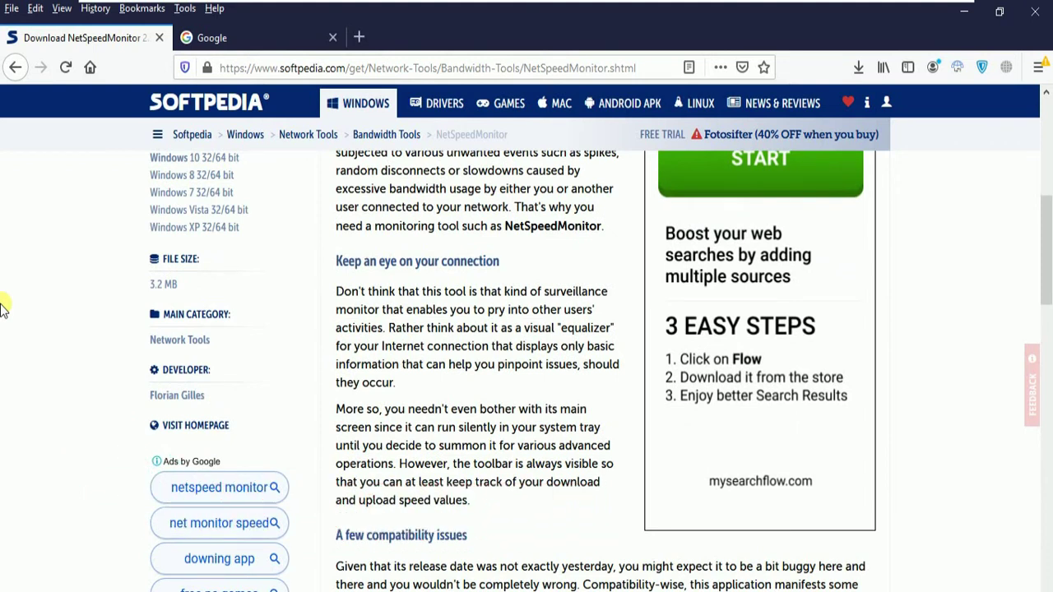
scroll(2, 309, down, 10)
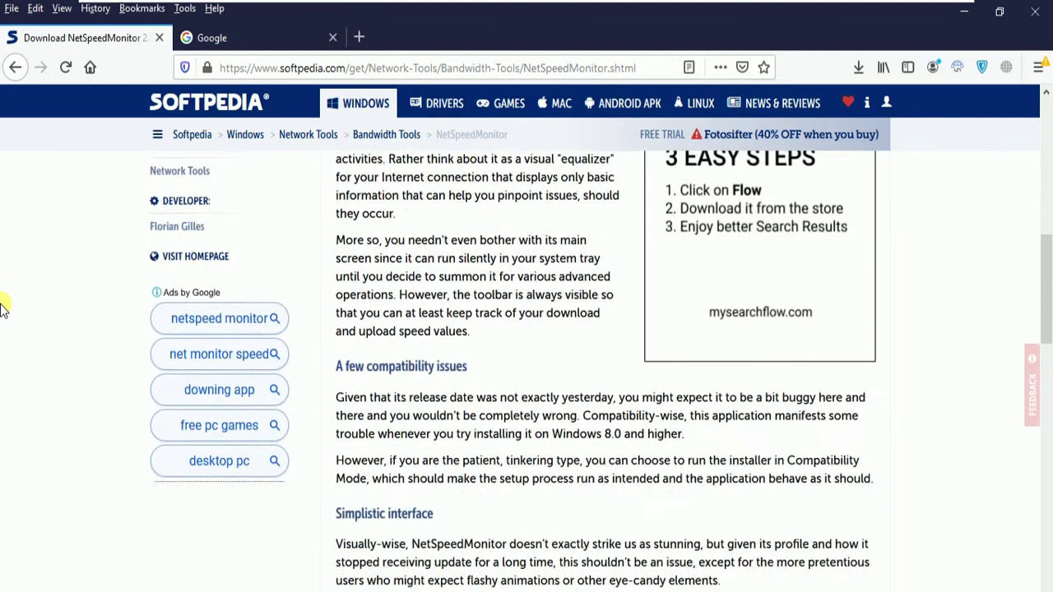
scroll(2, 309, down, 5)
scroll(2, 308, up, 5)
scroll(3, 308, up, 5)
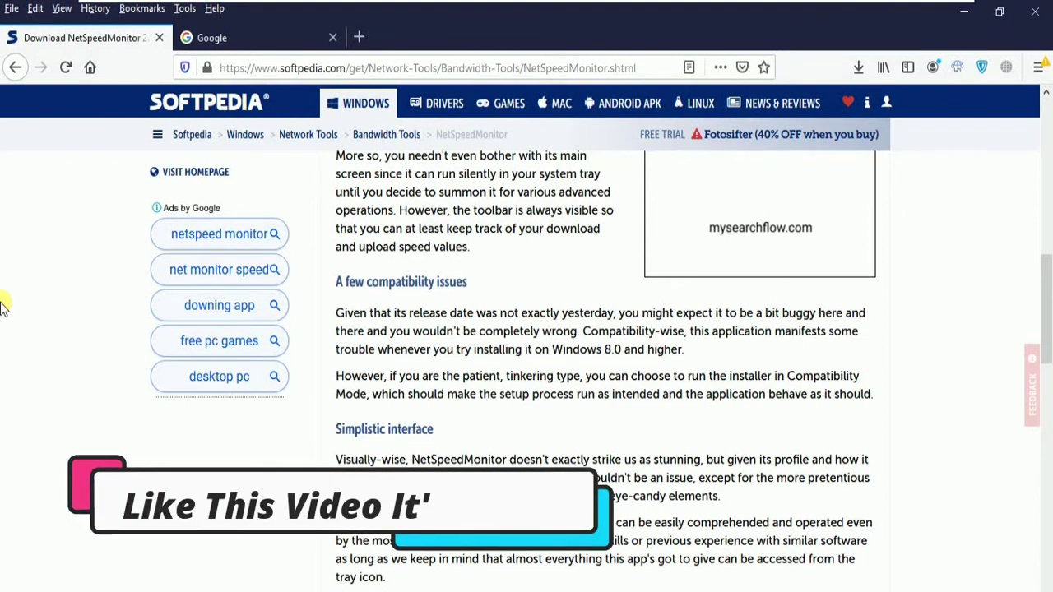
scroll(2, 309, up, 10)
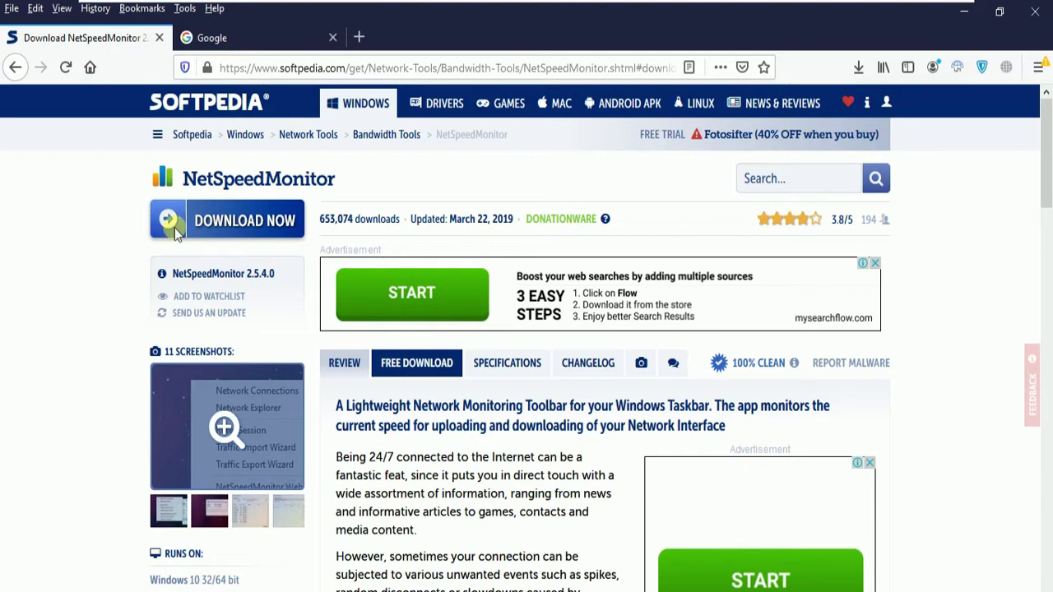
click(247, 224)
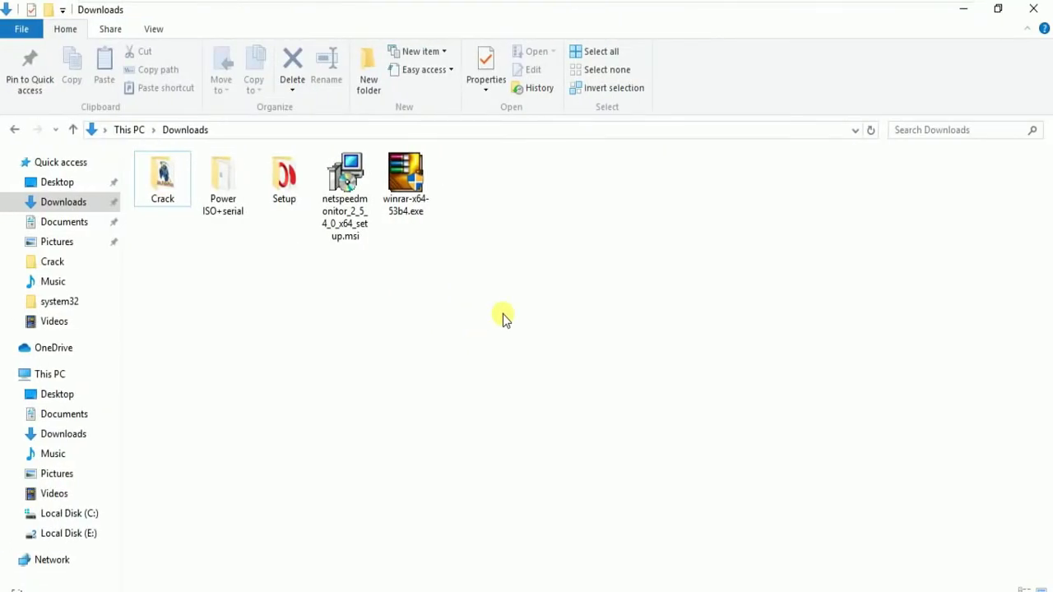
Try to run the netspeedmonitor_2_5_4_0_x64_setup.msi installer from the Downloads folder.
click(345, 185)
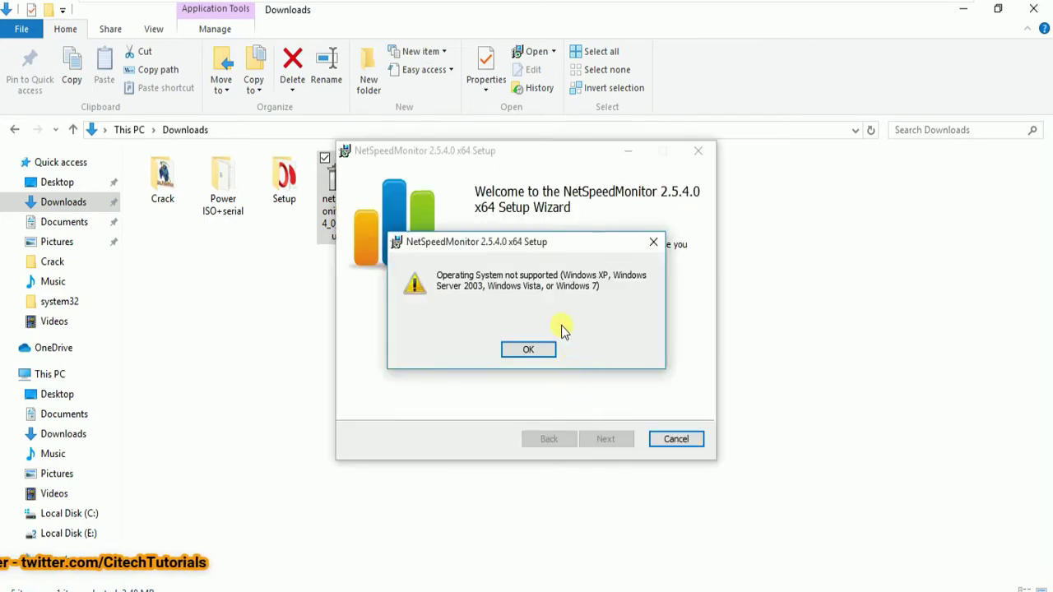
click(530, 349)
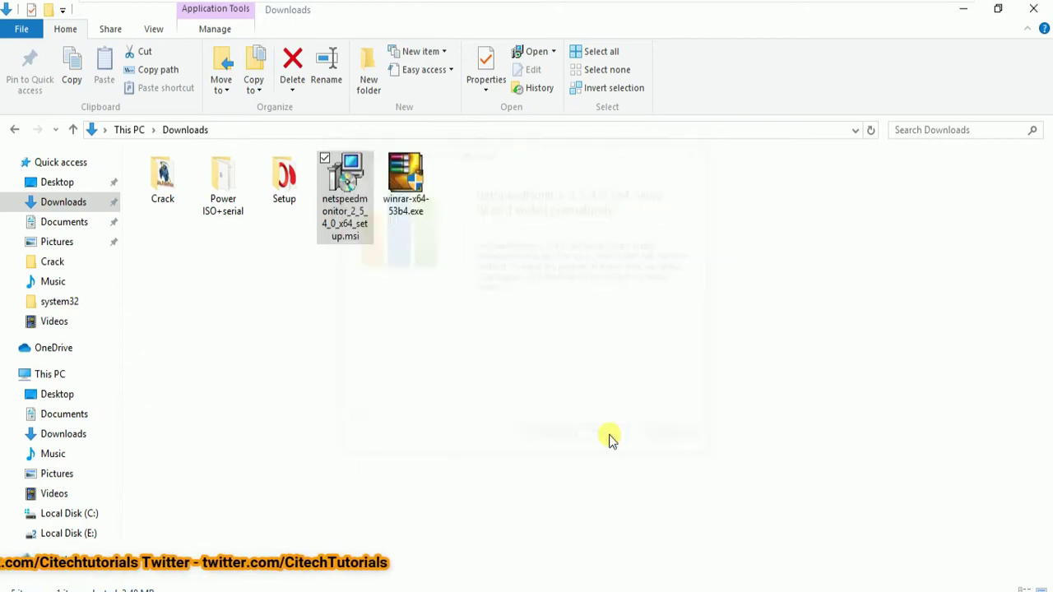
Set netspeedmonitor_2_5_4_0_x64_setup.msi to run in compatibility mode for Previous version of Windows.
right_click(336, 232)
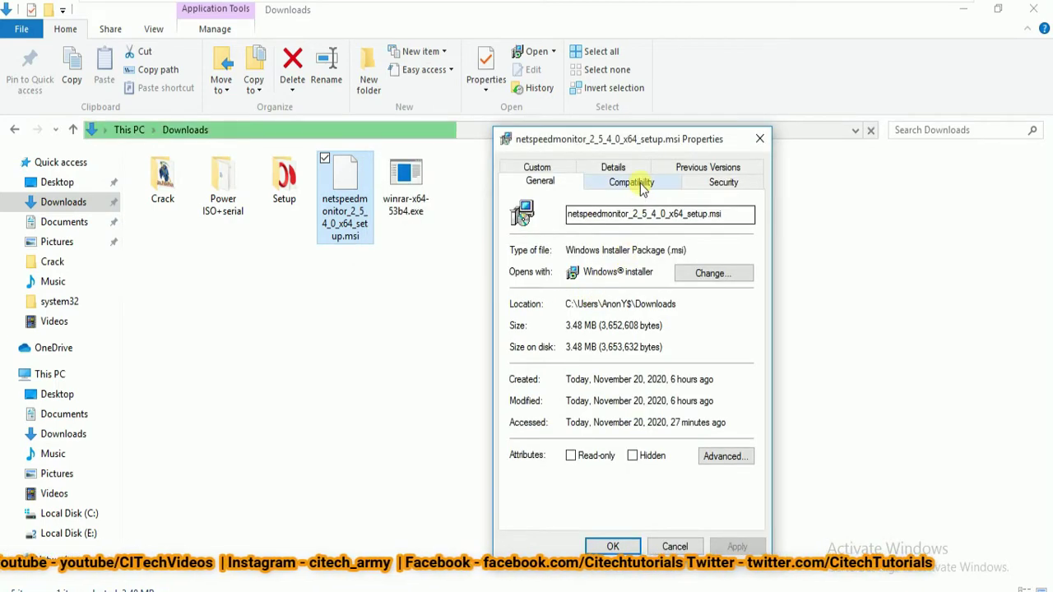
click(641, 186)
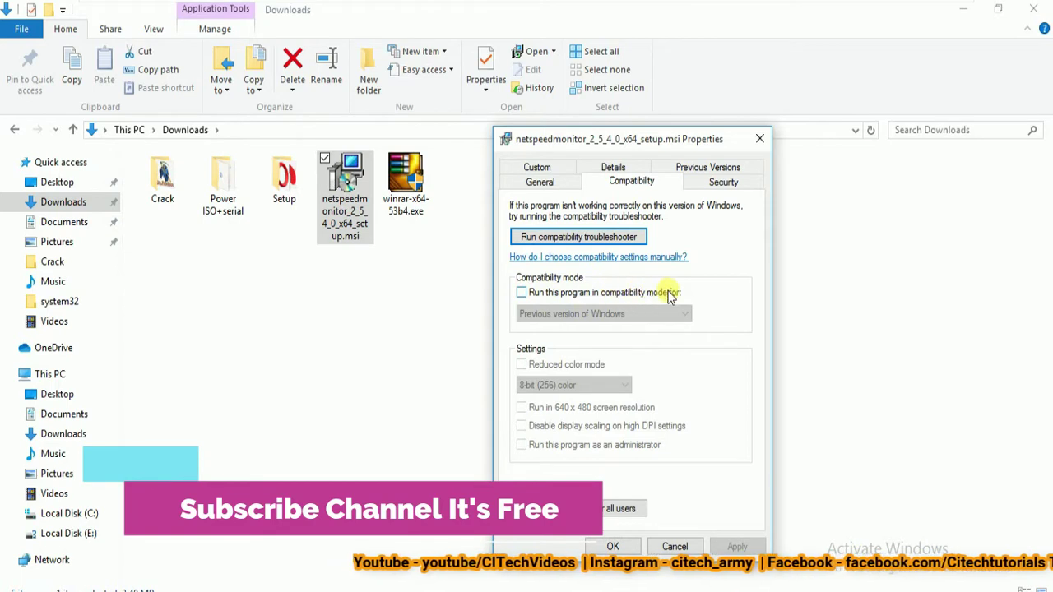
click(545, 294)
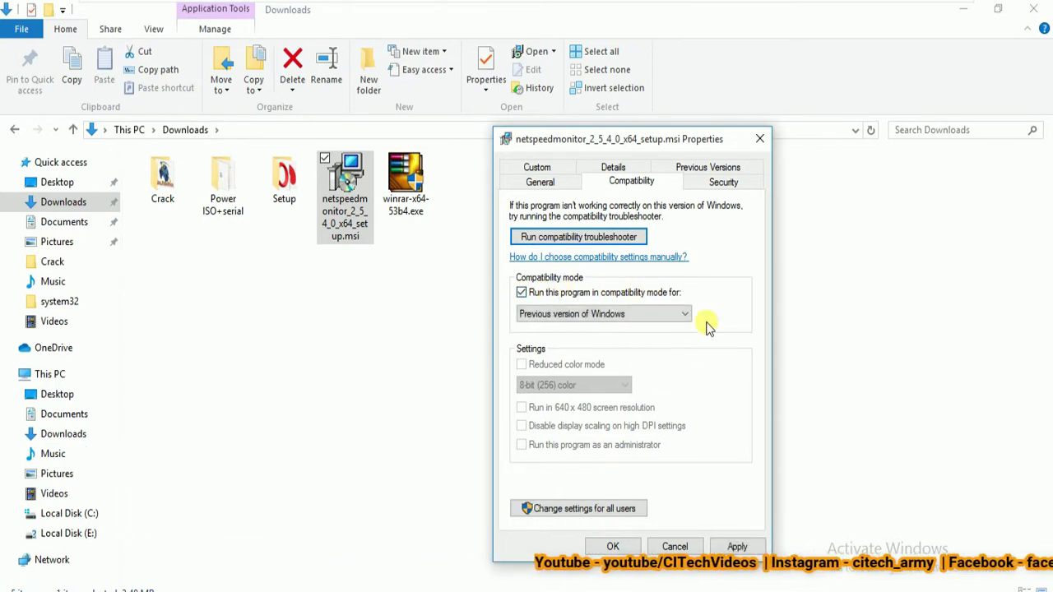
click(613, 547)
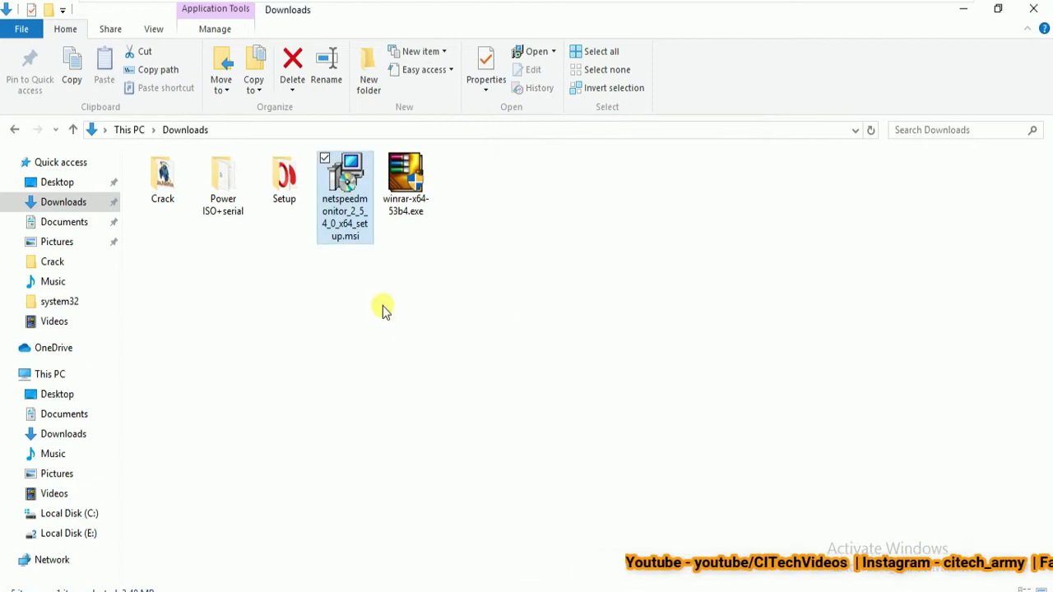
click(381, 295)
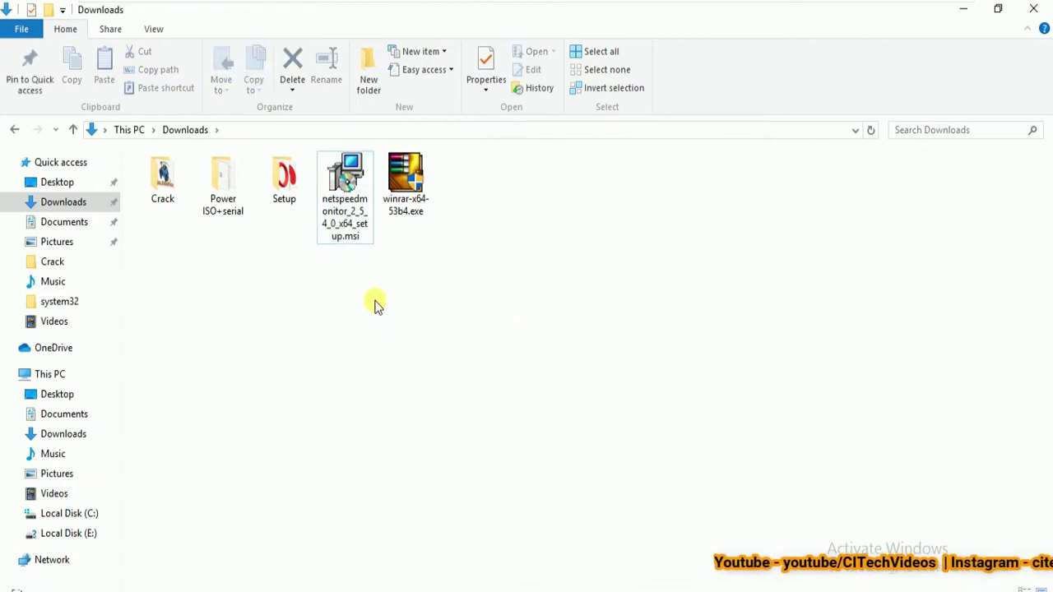
Install NetSpeedMonitor 2.5.4.0 x64 with the default features and location, and allow its toolbar on the taskbar.
click(355, 214)
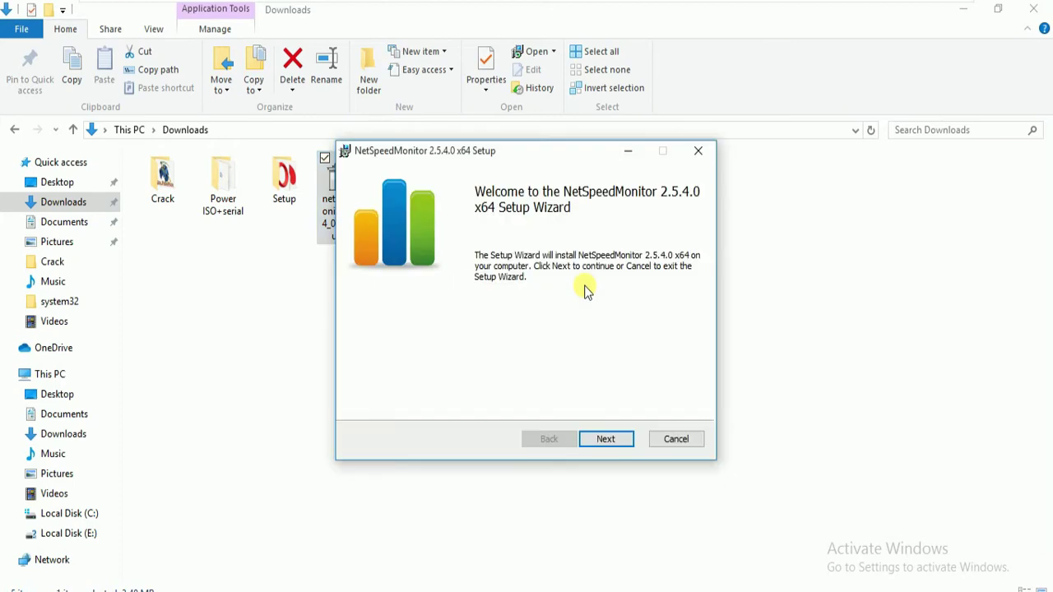
click(620, 440)
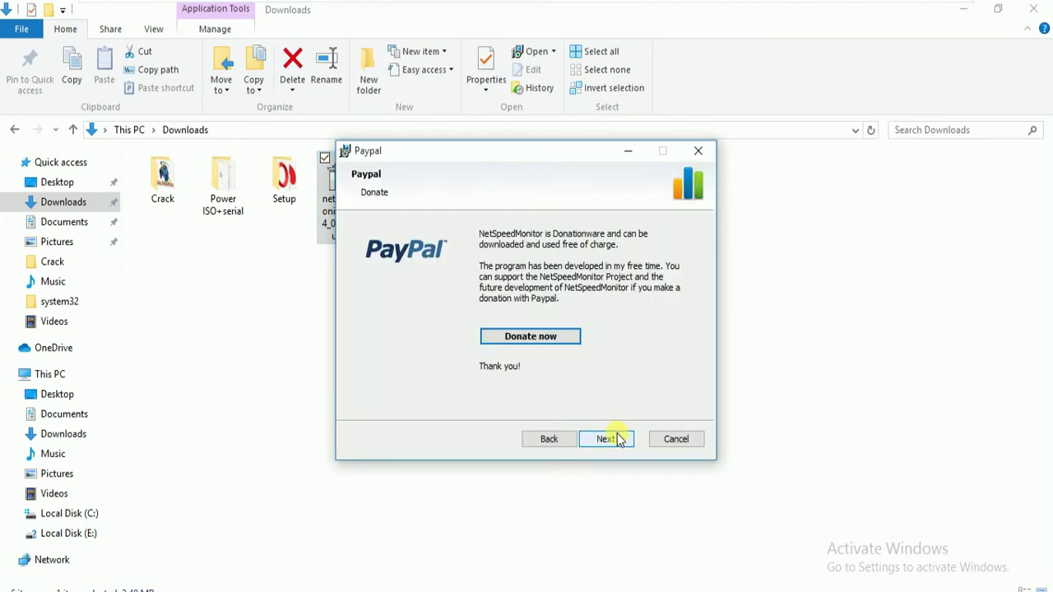
click(621, 440)
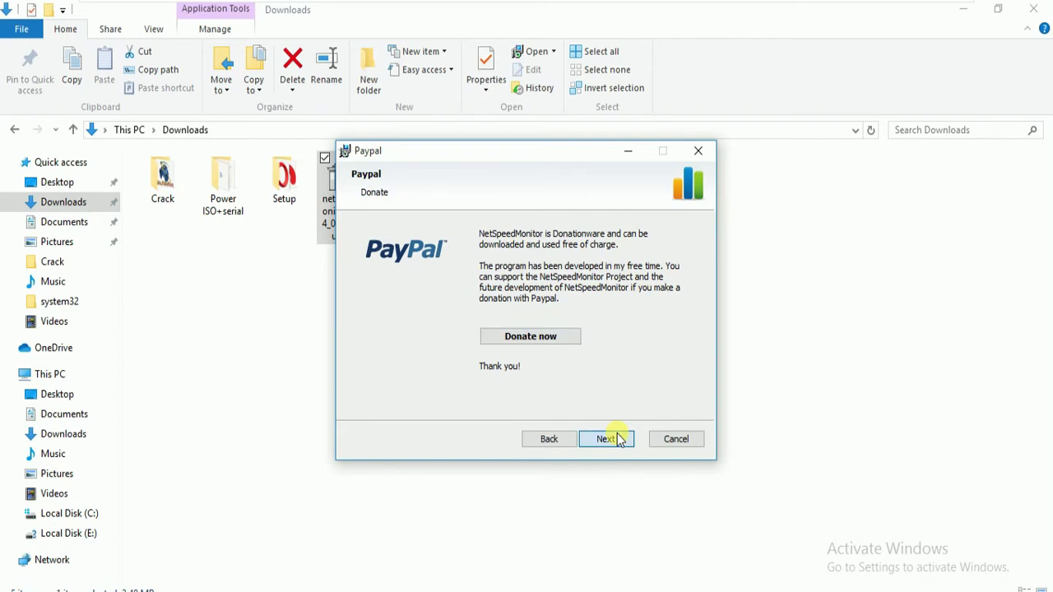
click(523, 402)
click(616, 439)
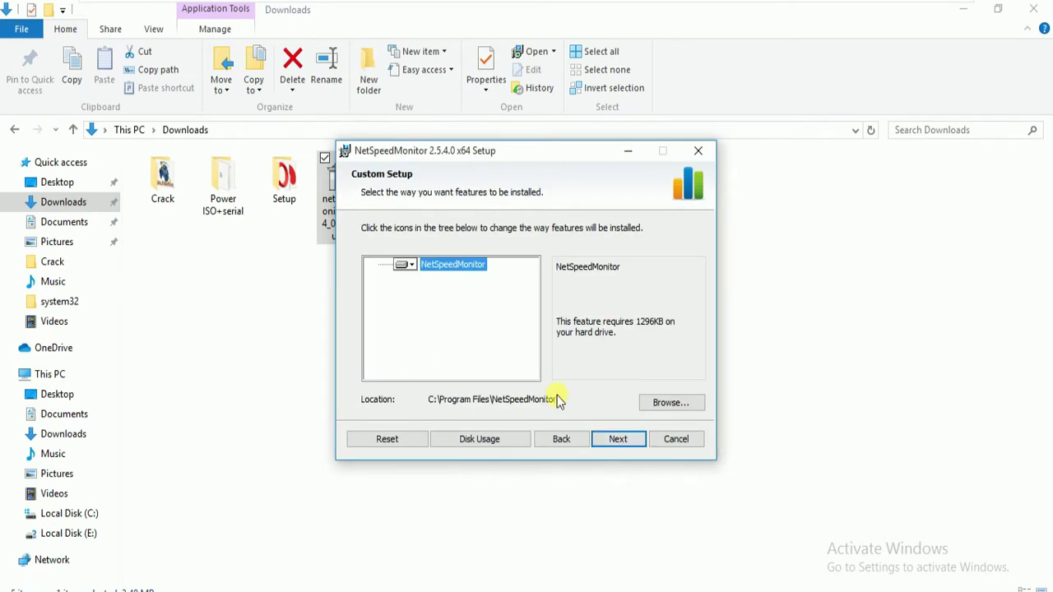
click(621, 439)
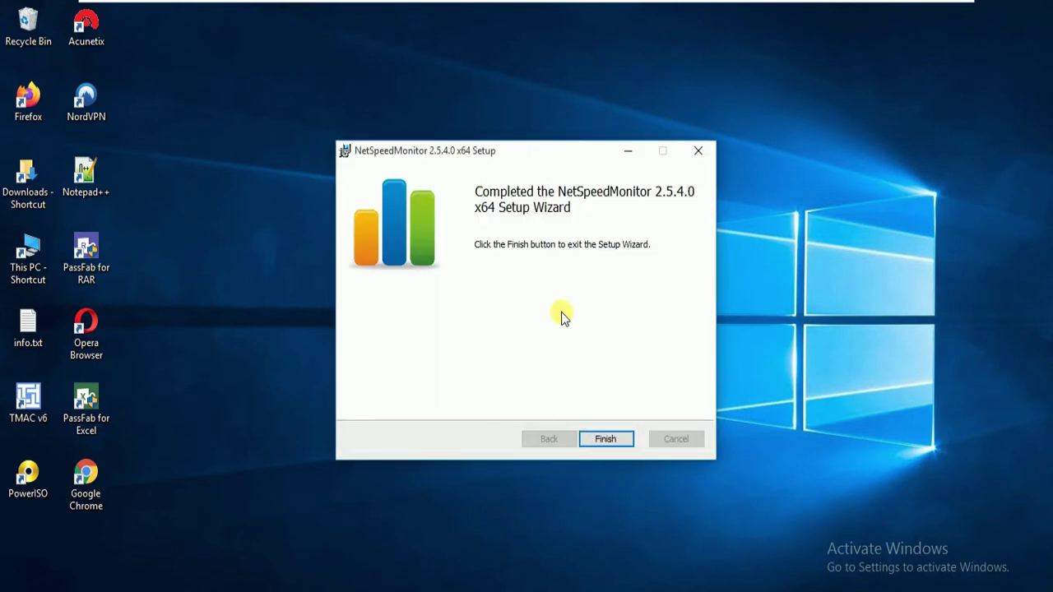
click(601, 439)
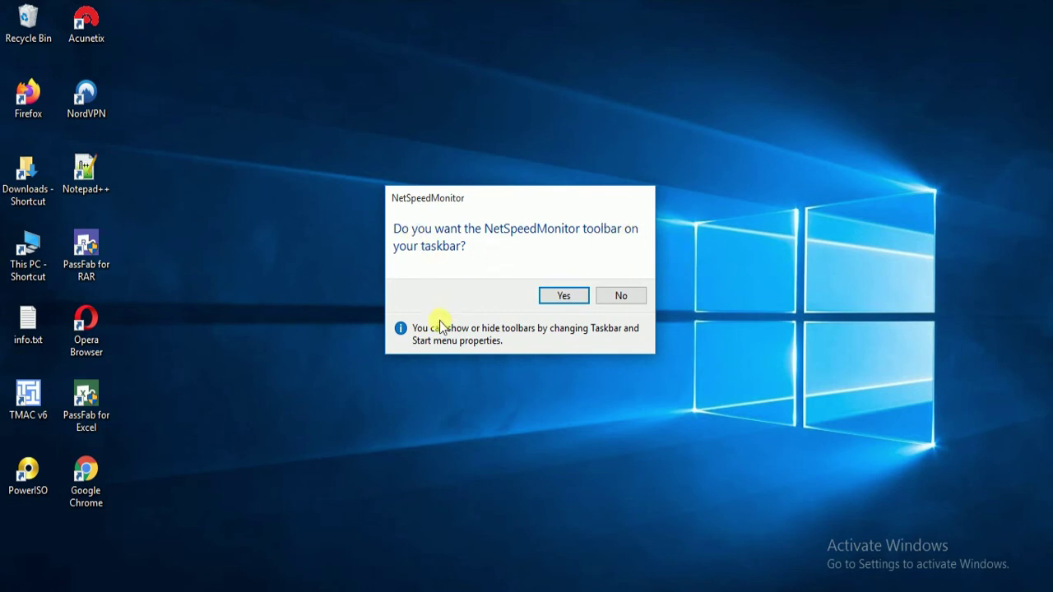
click(565, 298)
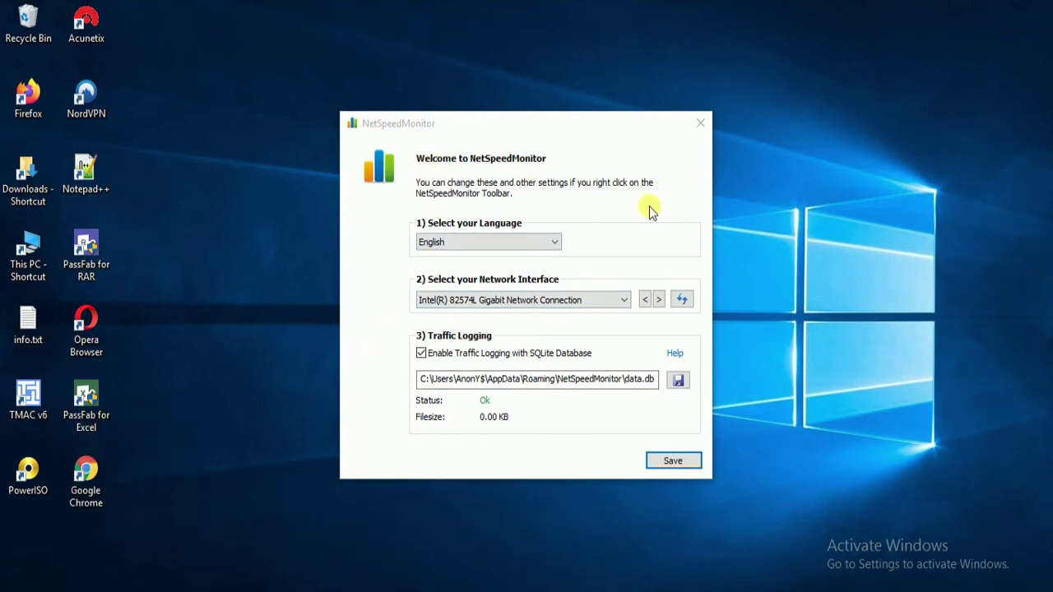
Keep English as the language and select Intel(R) 82574L Gigabit Network Connection as the network interface.
click(550, 245)
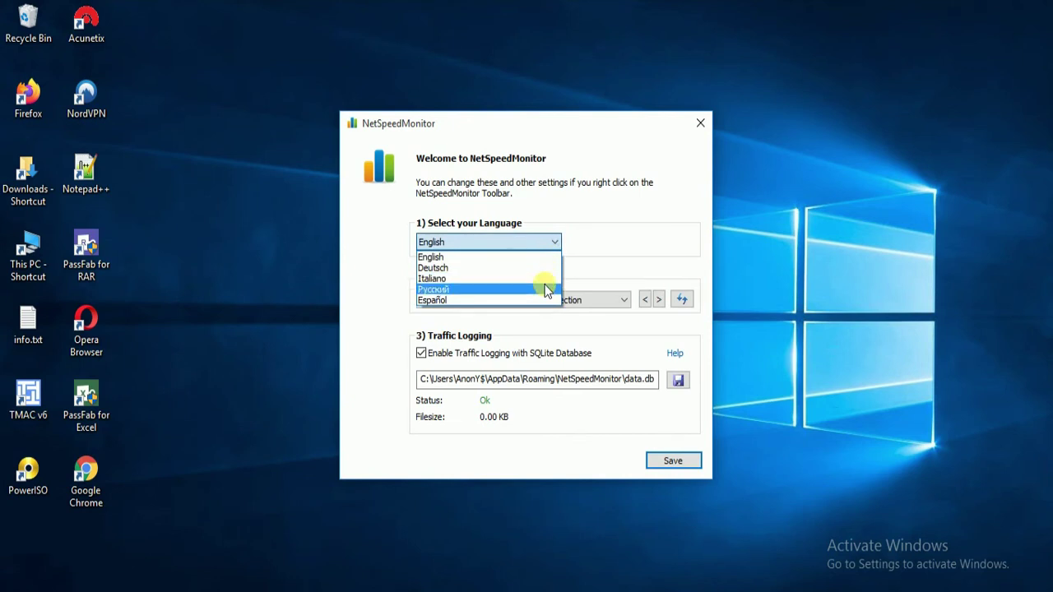
click(600, 212)
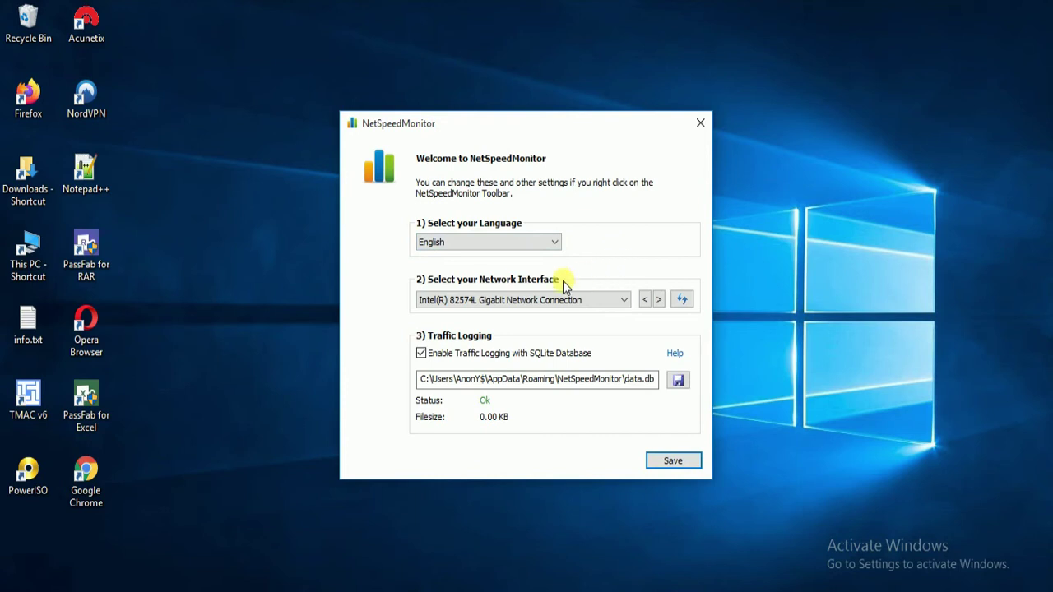
click(613, 301)
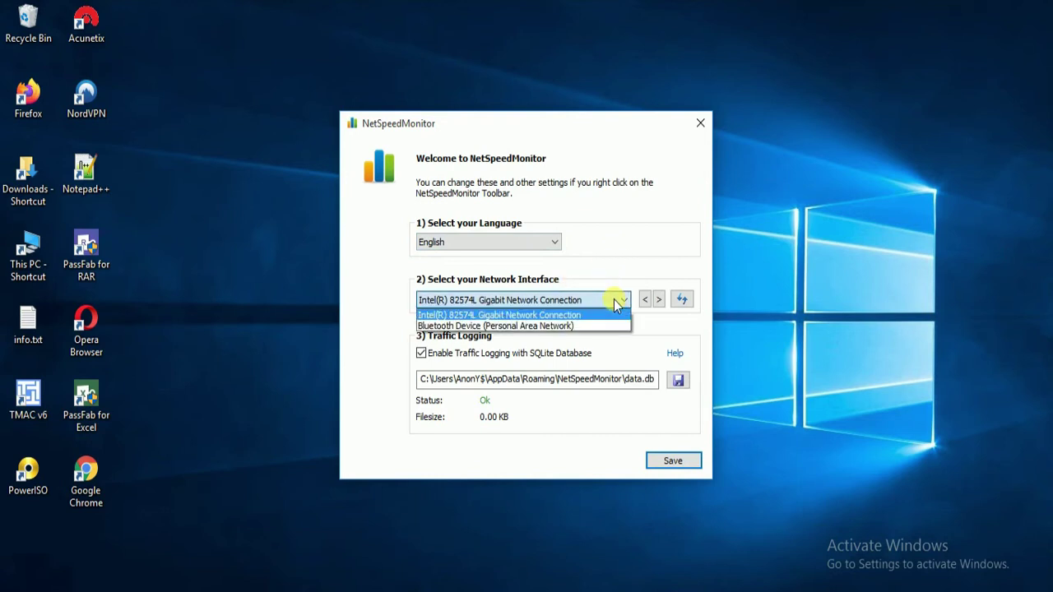
click(574, 316)
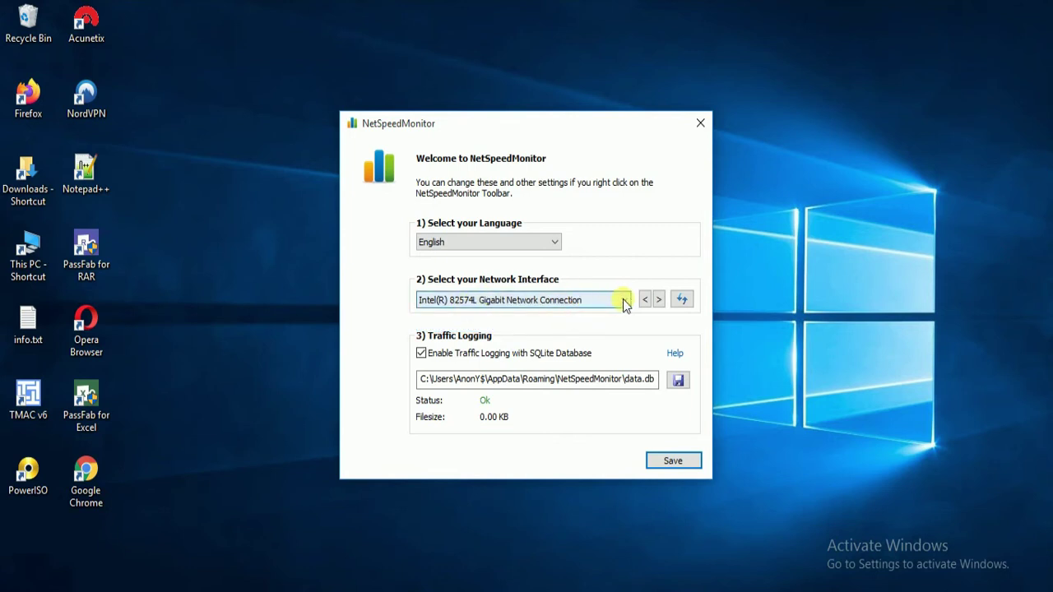
Search Windows for "device manager" and open Device Manager.
click(272, 380)
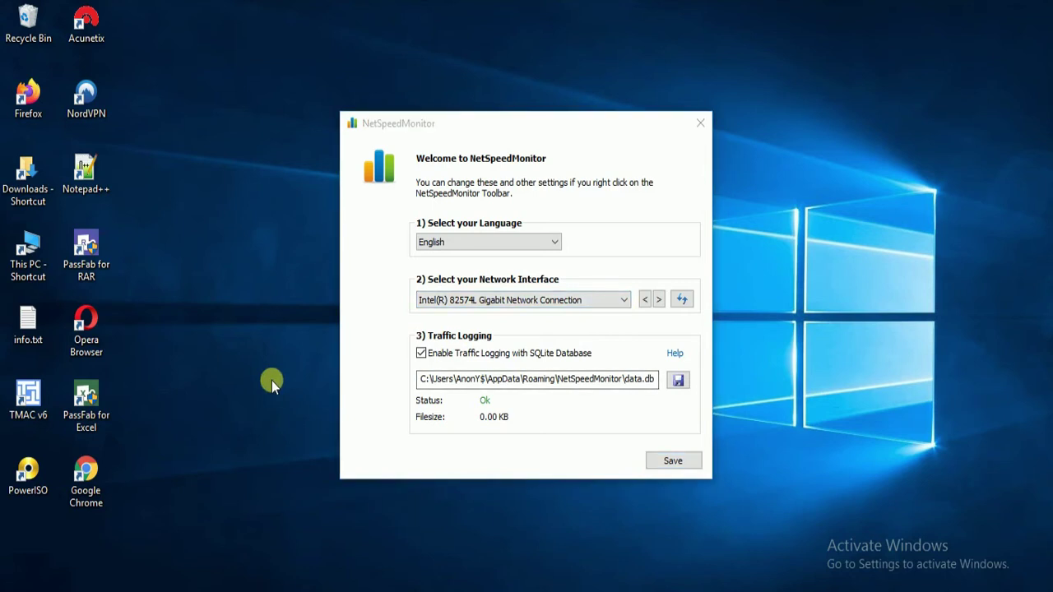
key(super)
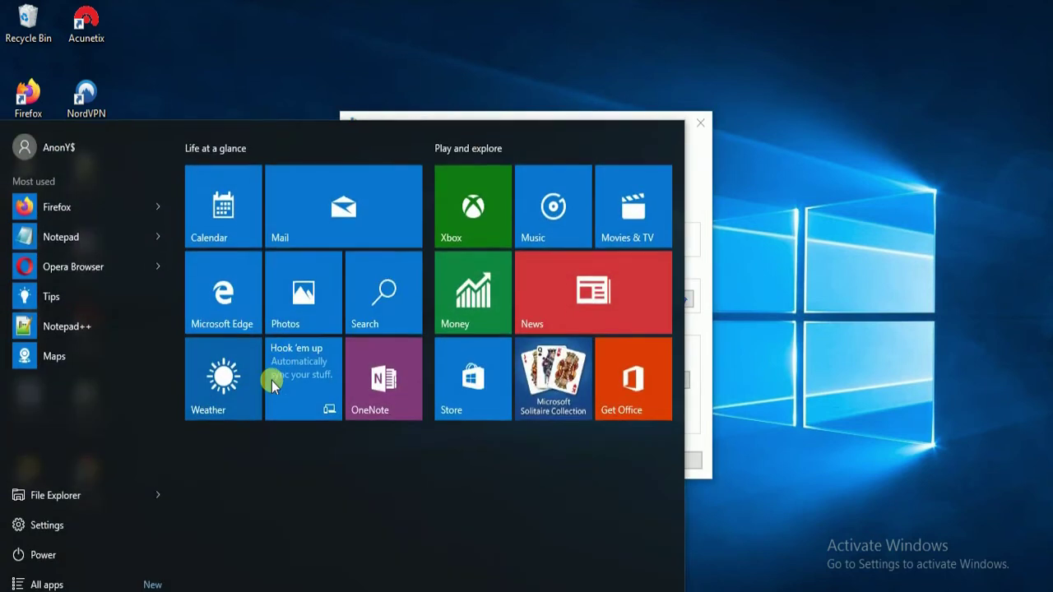
key(Escape)
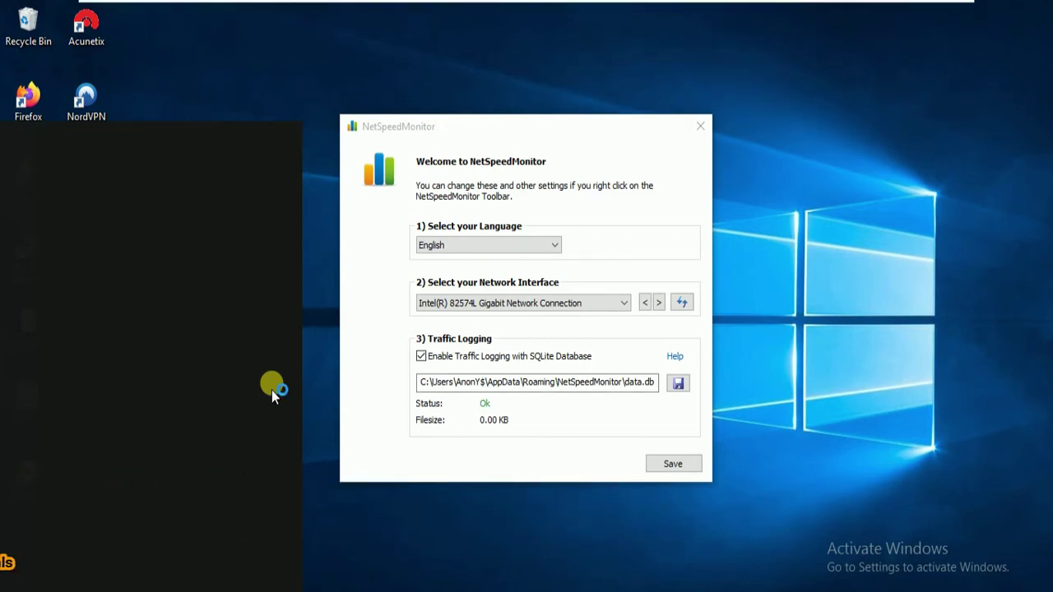
text(device manager)
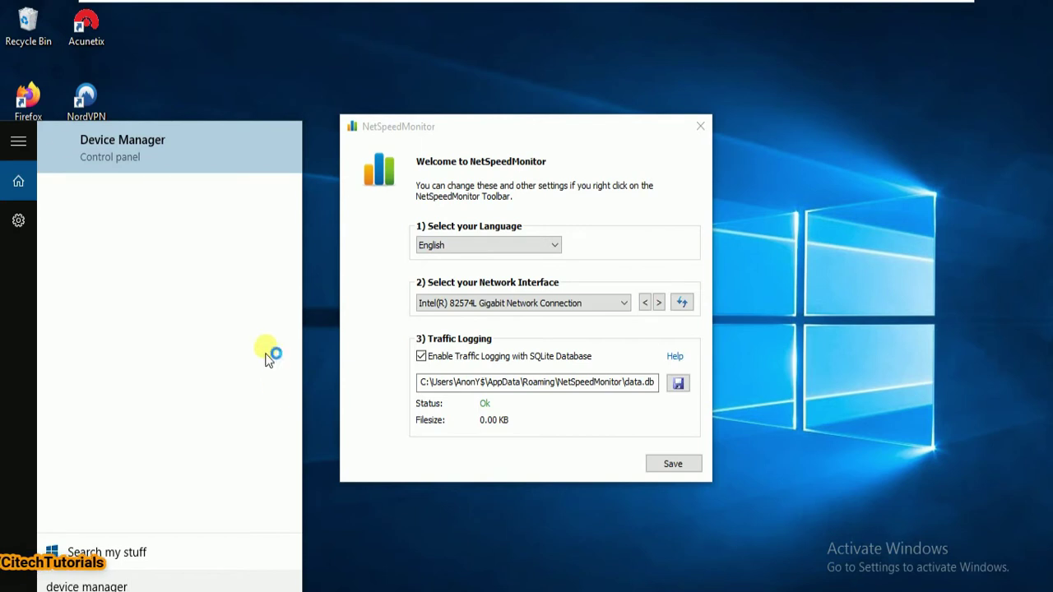
click(819, 219)
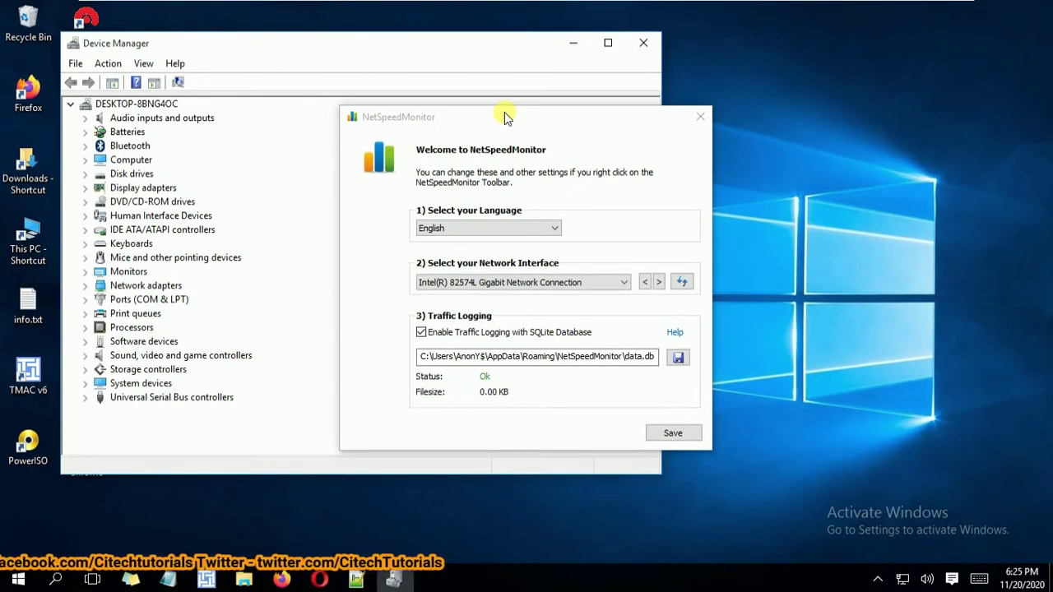
Place the NetSpeedMonitor window beside Device Manager and compare its selected interface with the entries under Network adapters.
drag(506, 118, 847, 117)
click(494, 62)
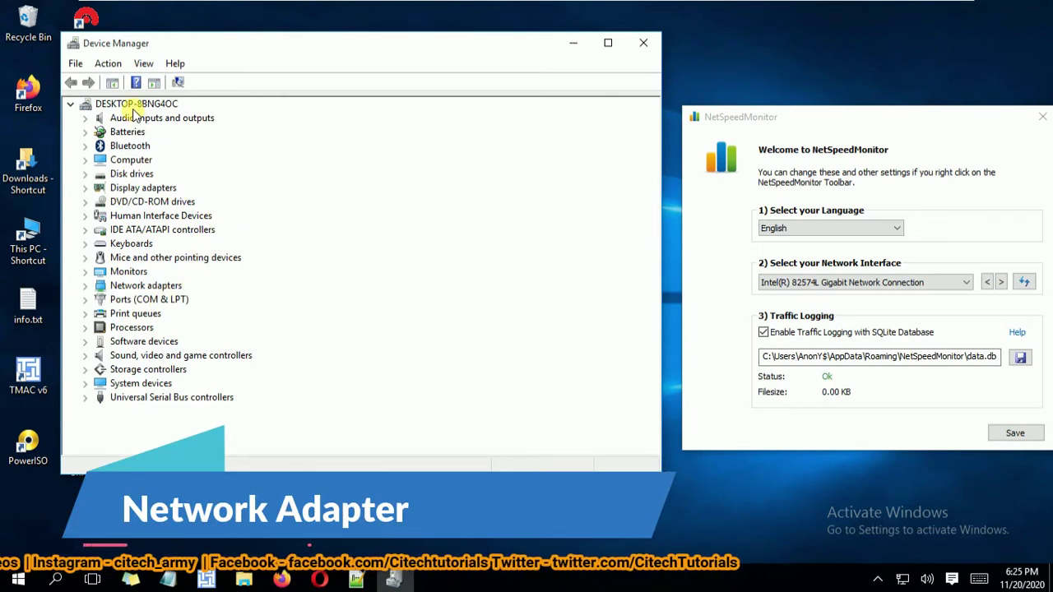
click(85, 286)
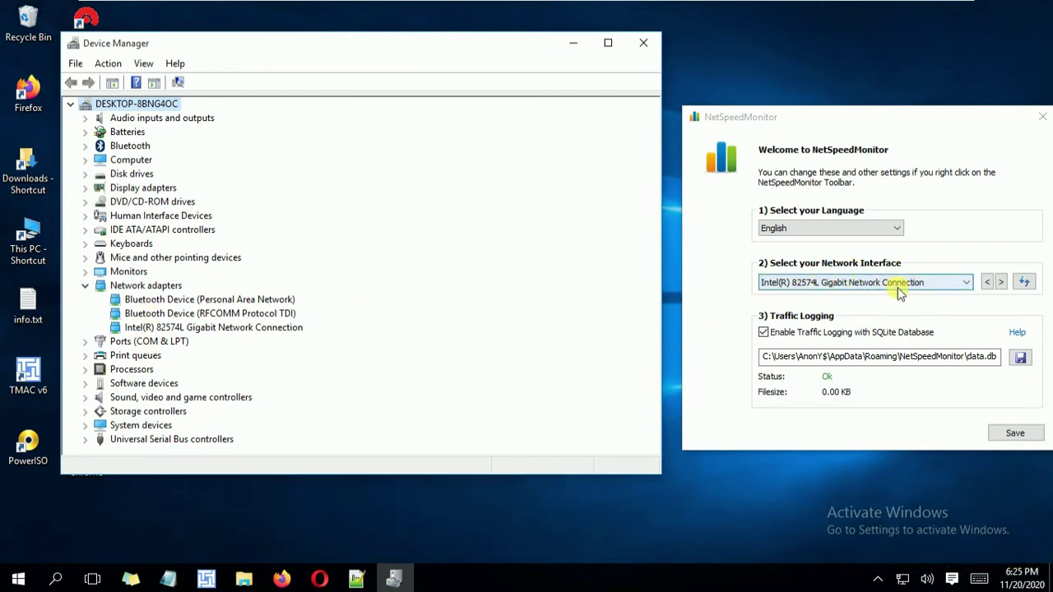
click(92, 287)
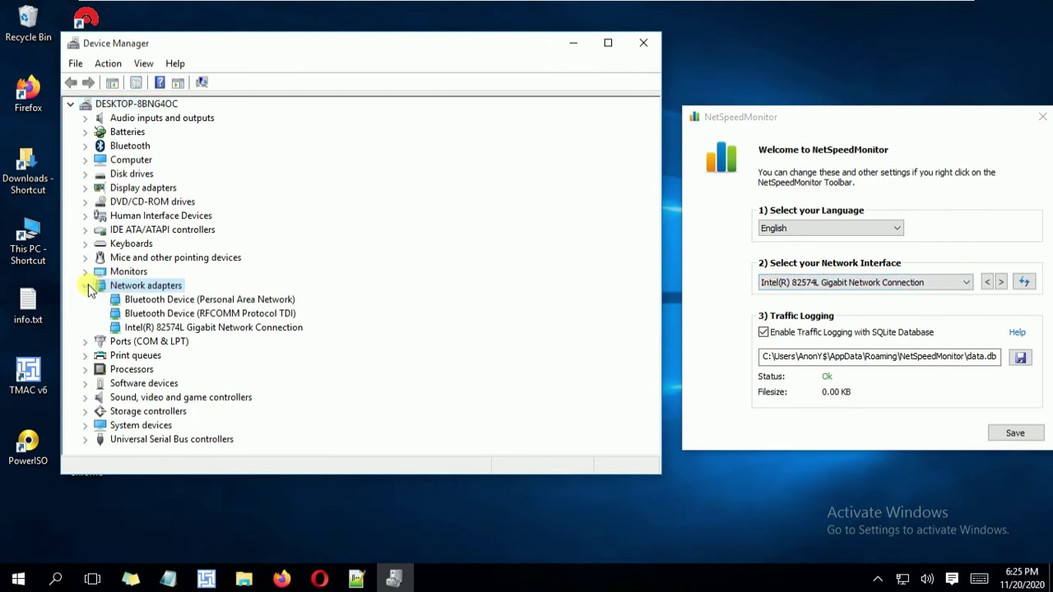
click(89, 287)
Close Device Manager, move the NetSpeedMonitor window back to the middle of the desktop and save its settings.
click(675, 122)
drag(828, 117, 508, 116)
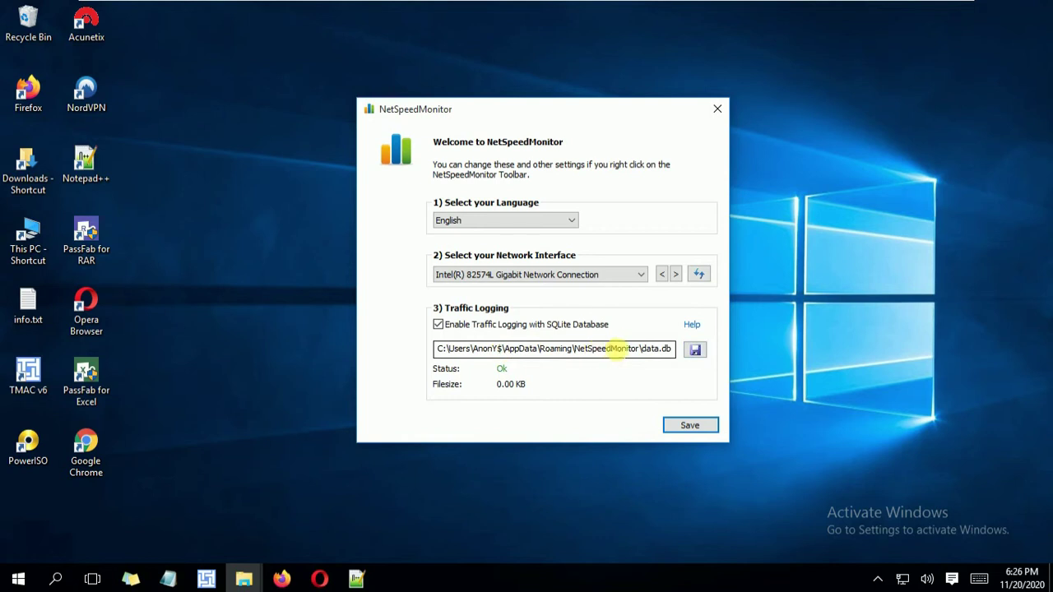
click(691, 427)
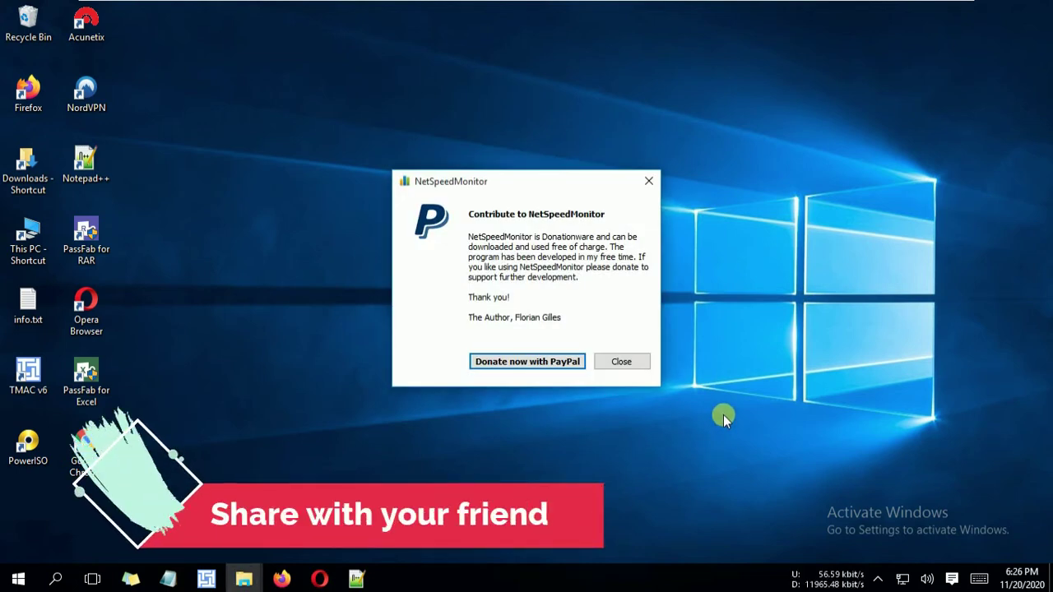
Close the donation request and view the network details in the taskbar speed readout's tooltip.
click(619, 361)
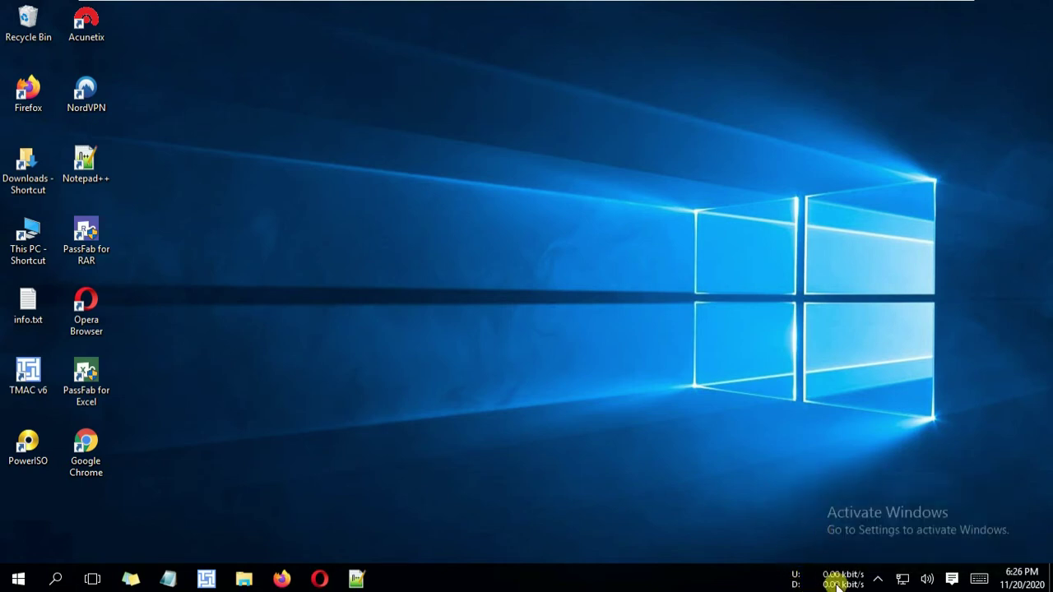
mouse_move(835, 583)
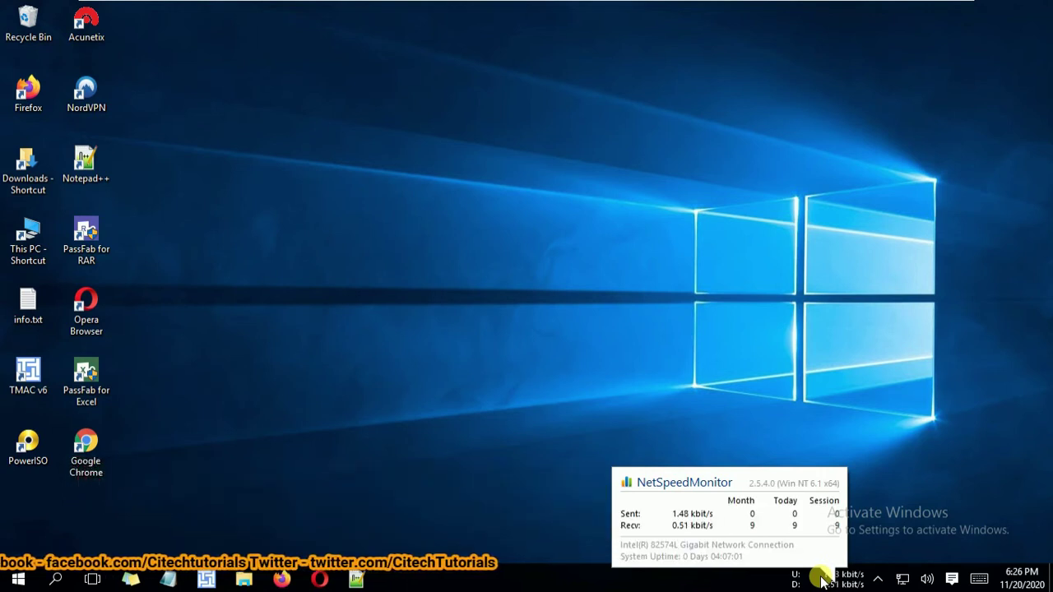
click(877, 582)
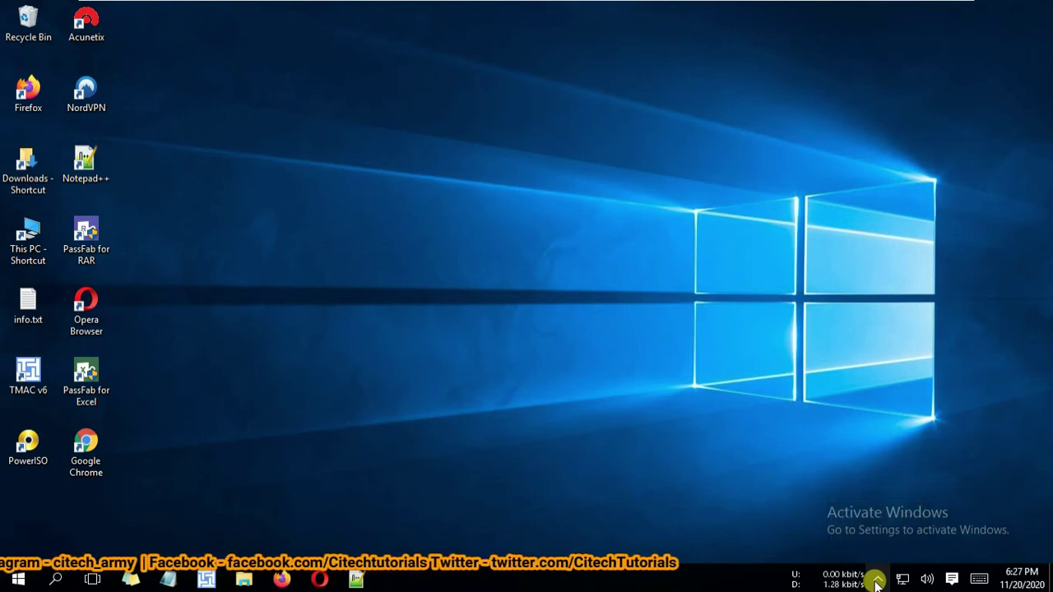
Open NetSpeedMonitor's Data Traffic statistics, view them grouped by month and by day, and close the window.
right_click(834, 581)
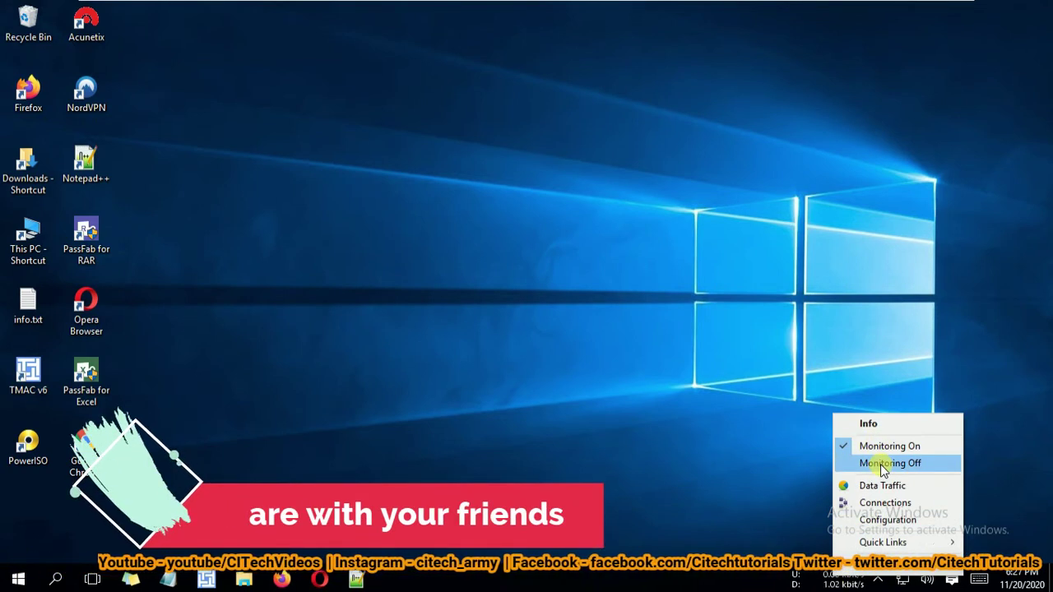
click(882, 486)
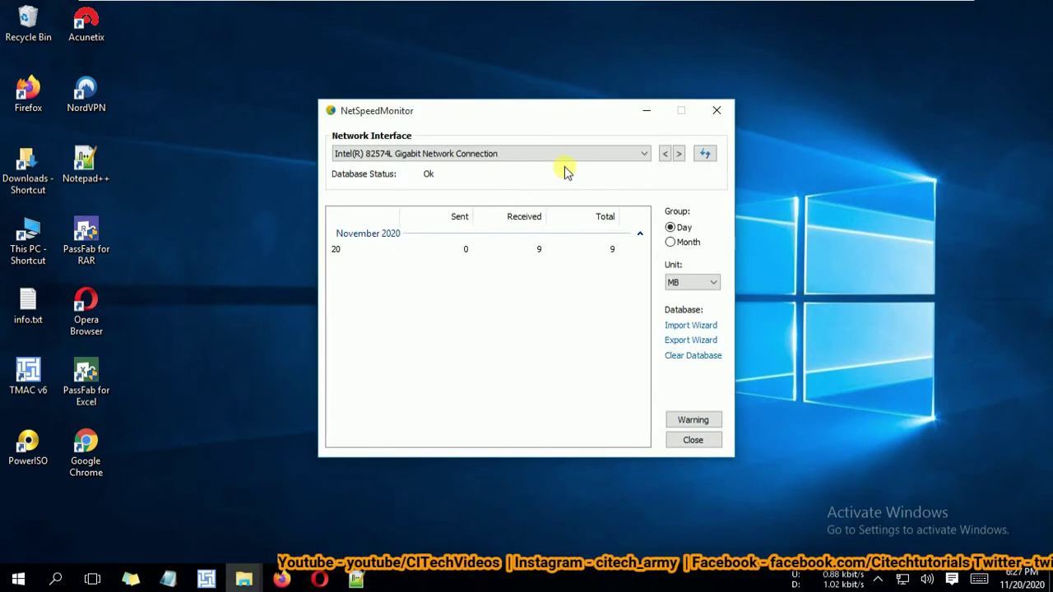
click(689, 244)
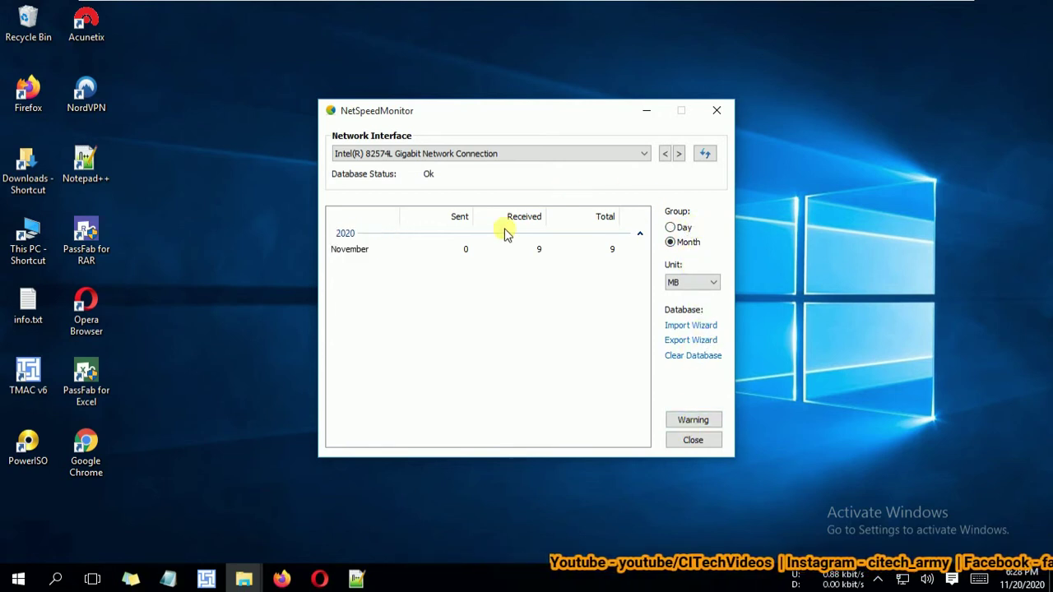
click(671, 228)
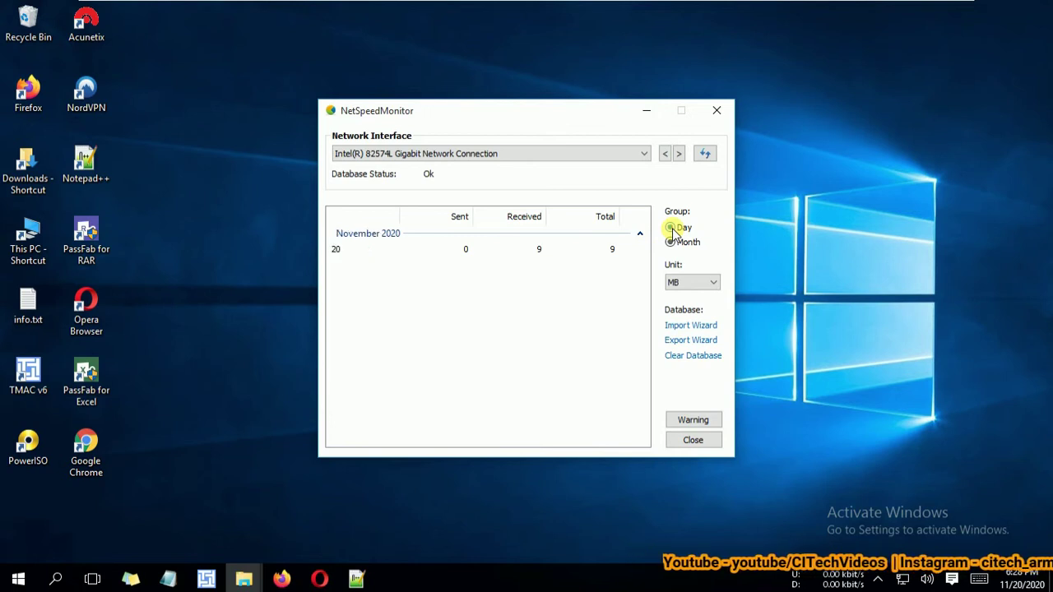
click(693, 441)
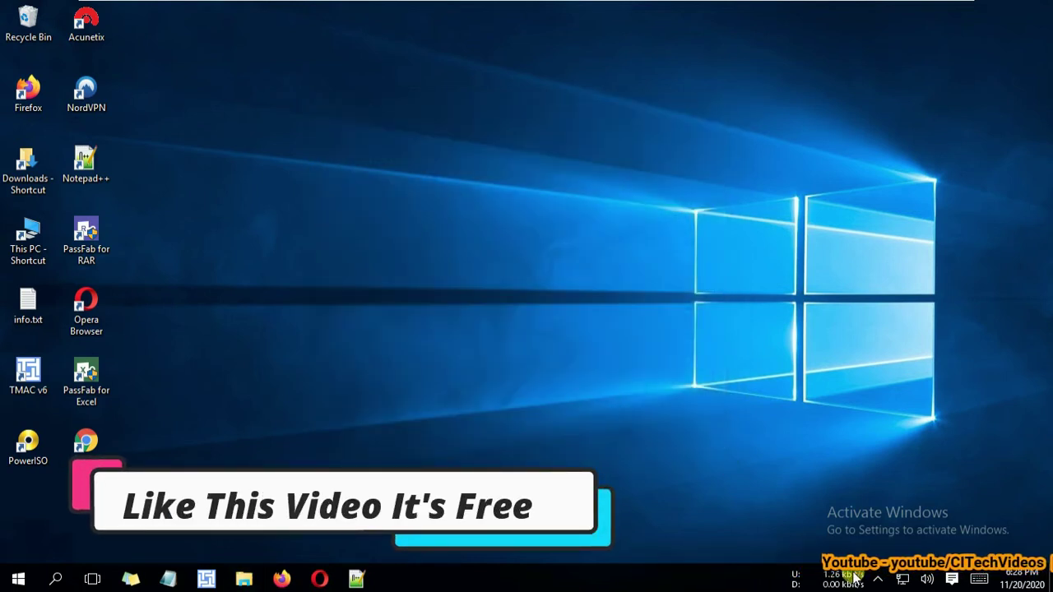
Open the NetSpeedMonitor configuration and review the network interface and bitrate choices, keeping the bitrate at kbit/s.
right_click(854, 575)
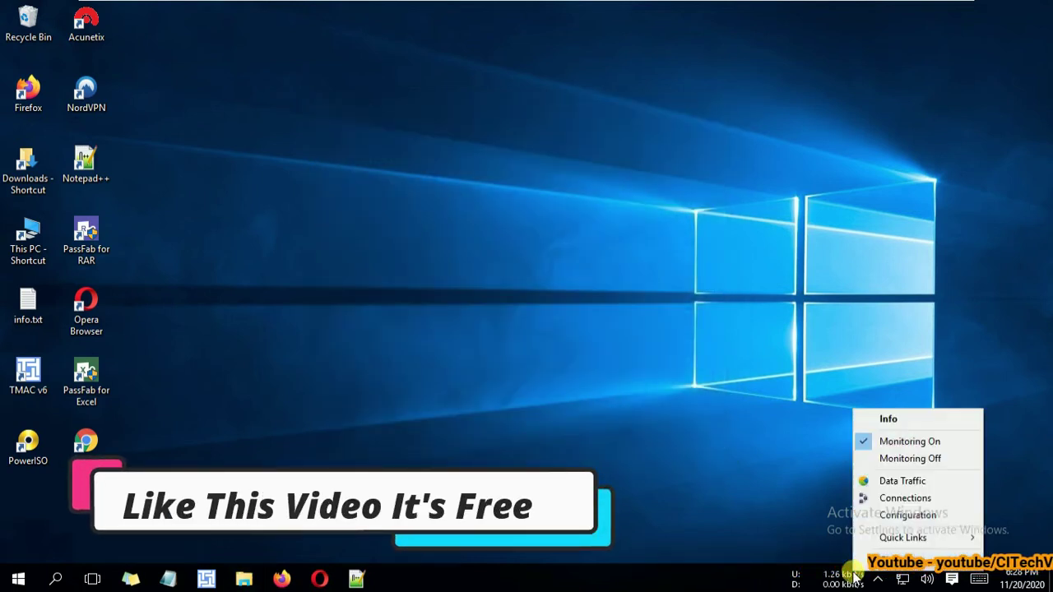
click(889, 517)
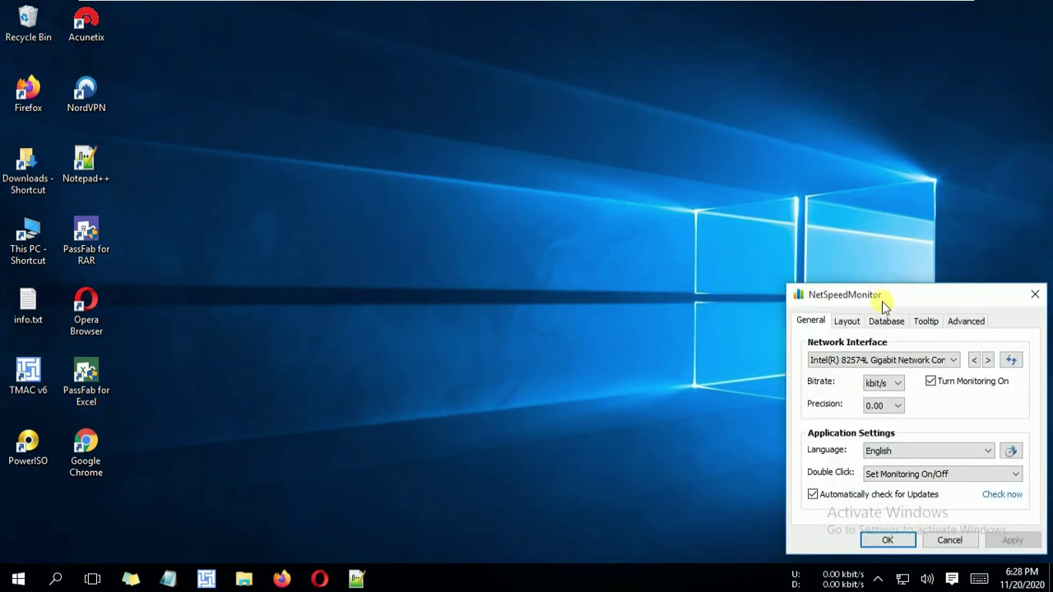
click(928, 360)
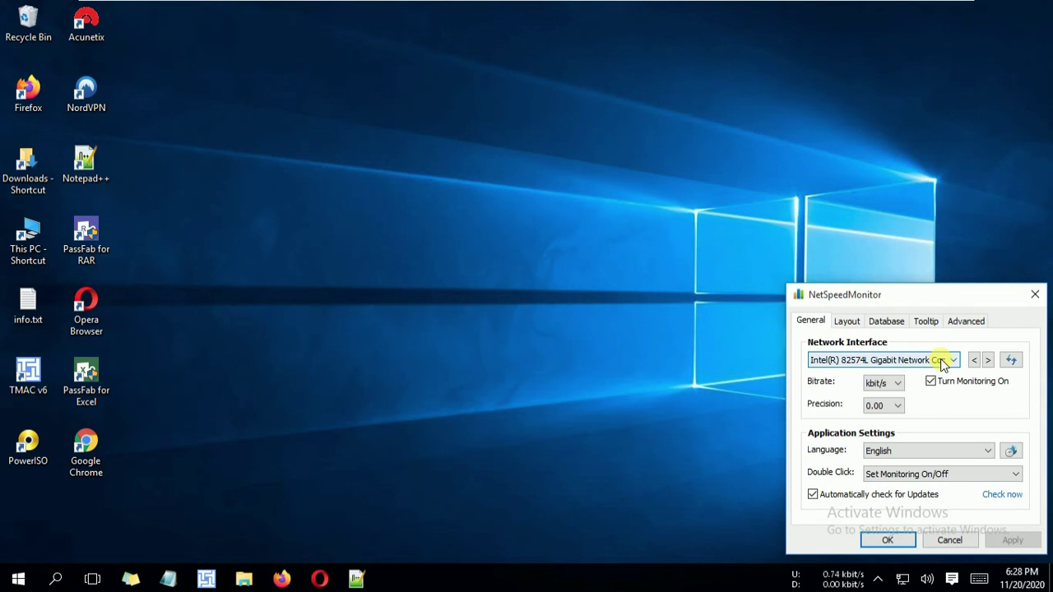
click(939, 362)
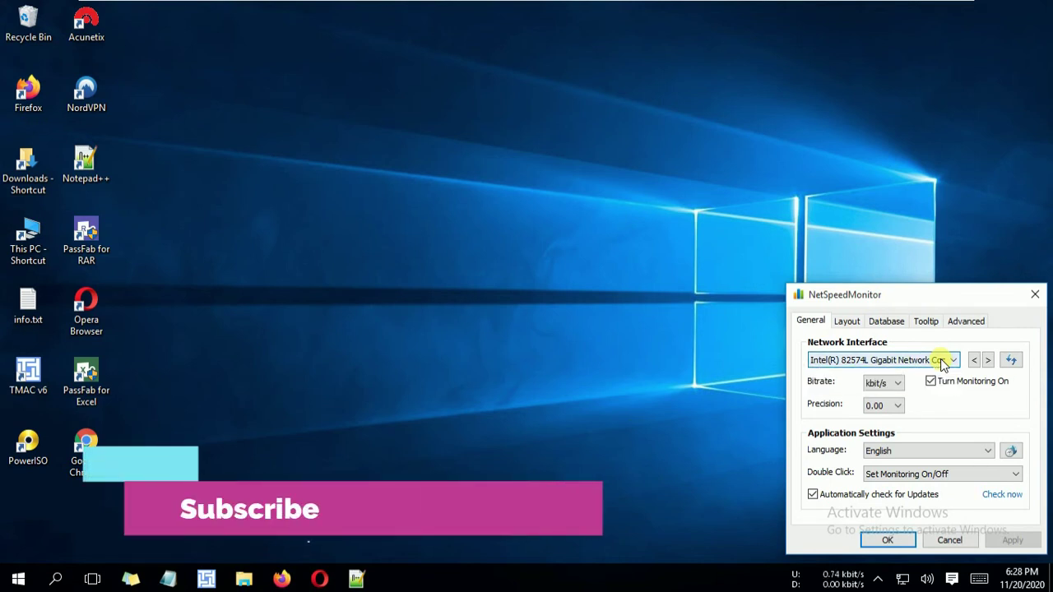
click(898, 385)
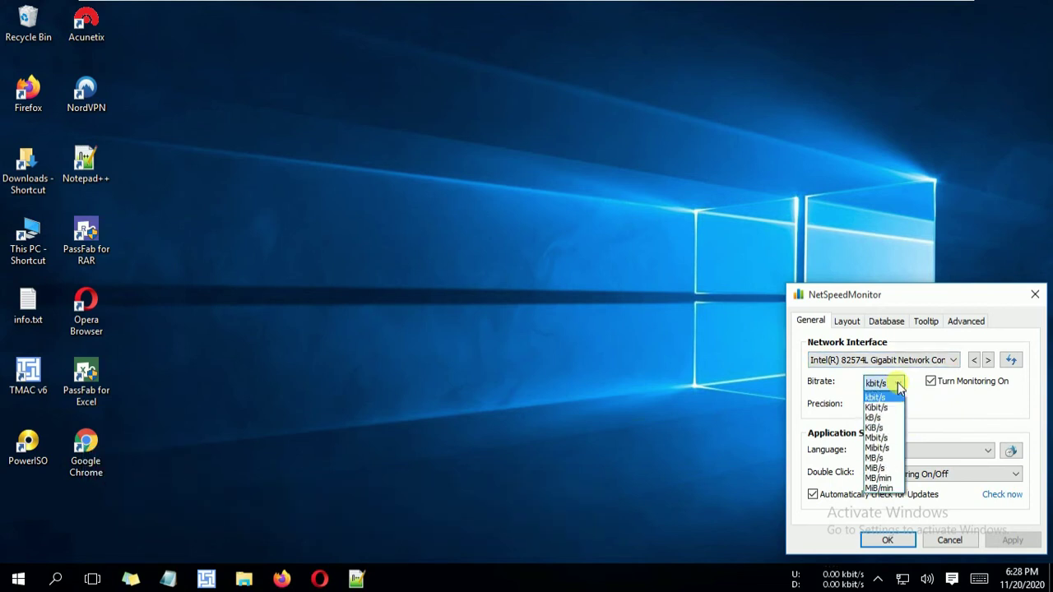
click(891, 449)
Examine the available Double Click actions and keep Set Monitoring On/Off.
click(983, 476)
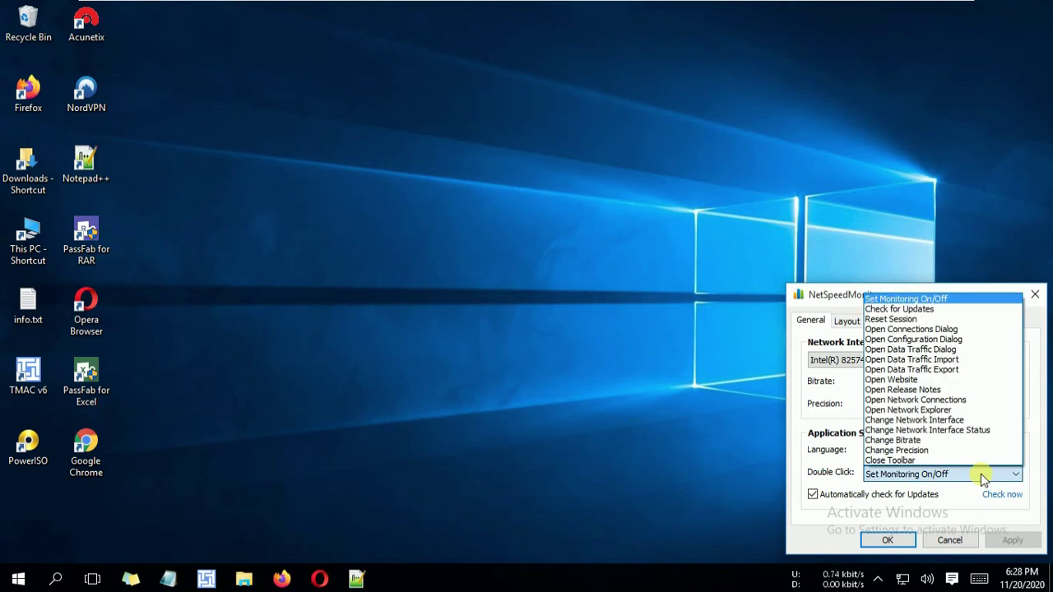
click(983, 477)
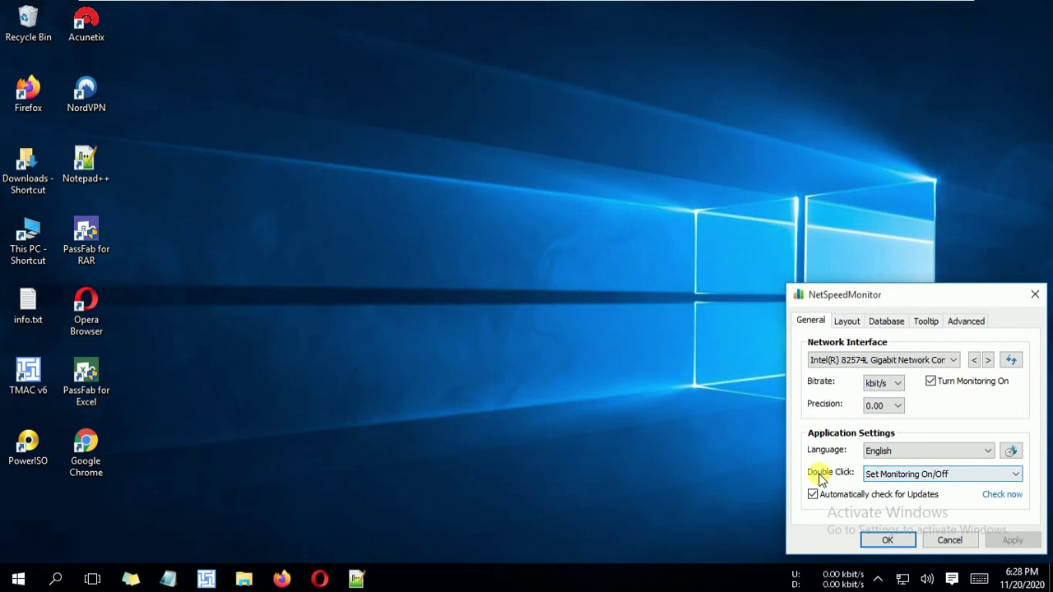
click(1014, 475)
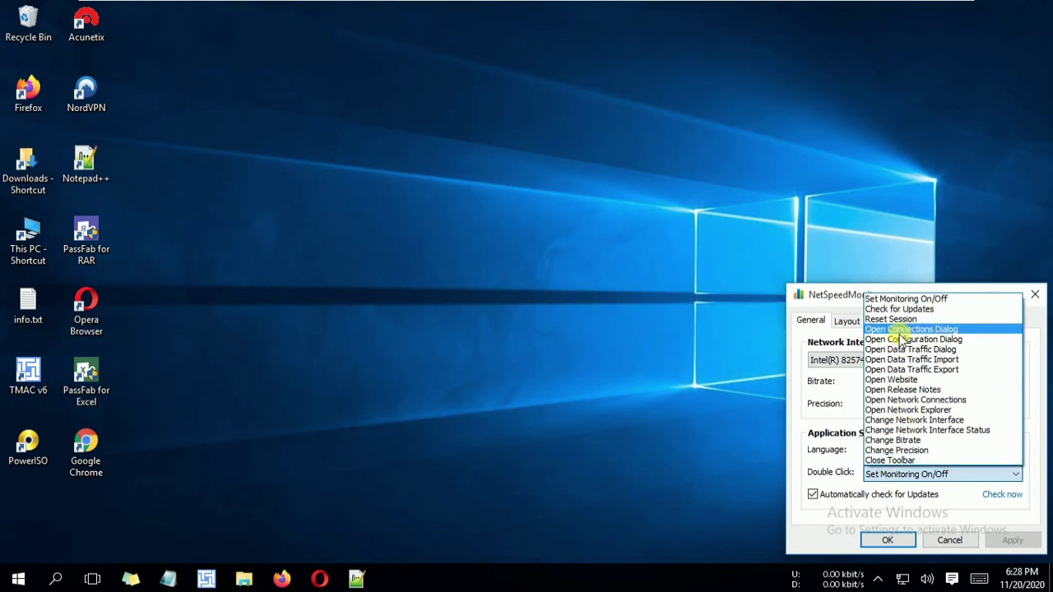
click(833, 445)
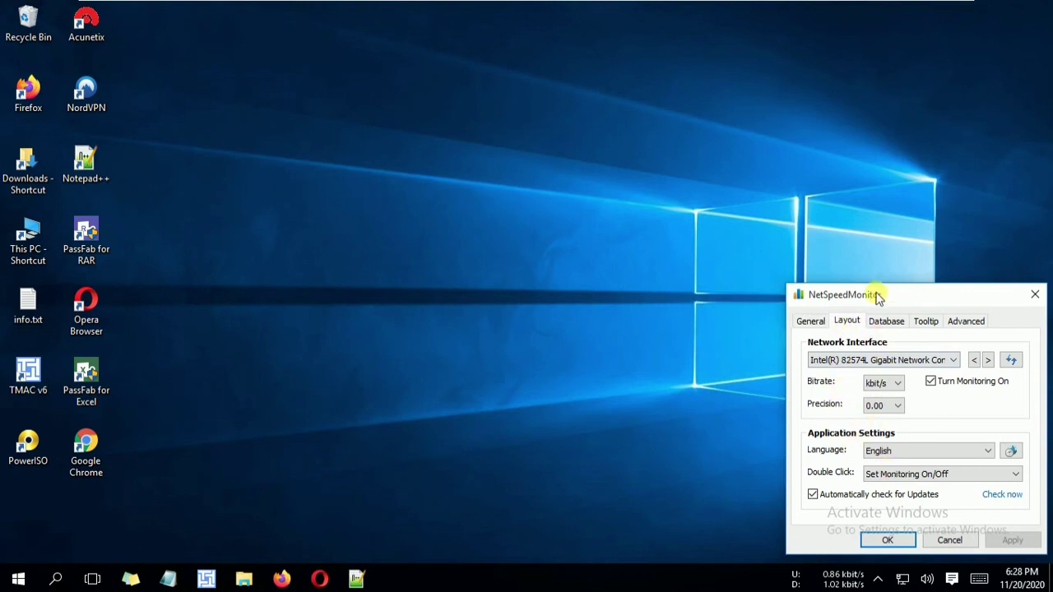
In the Layout settings, set the readout's font to Tahoma at size 10.
click(847, 321)
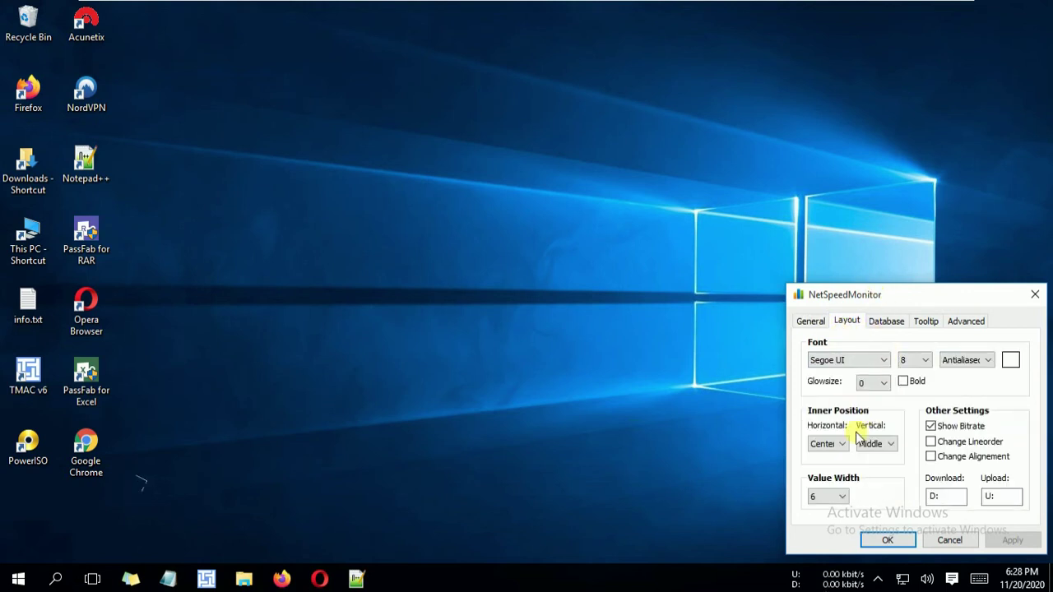
click(883, 362)
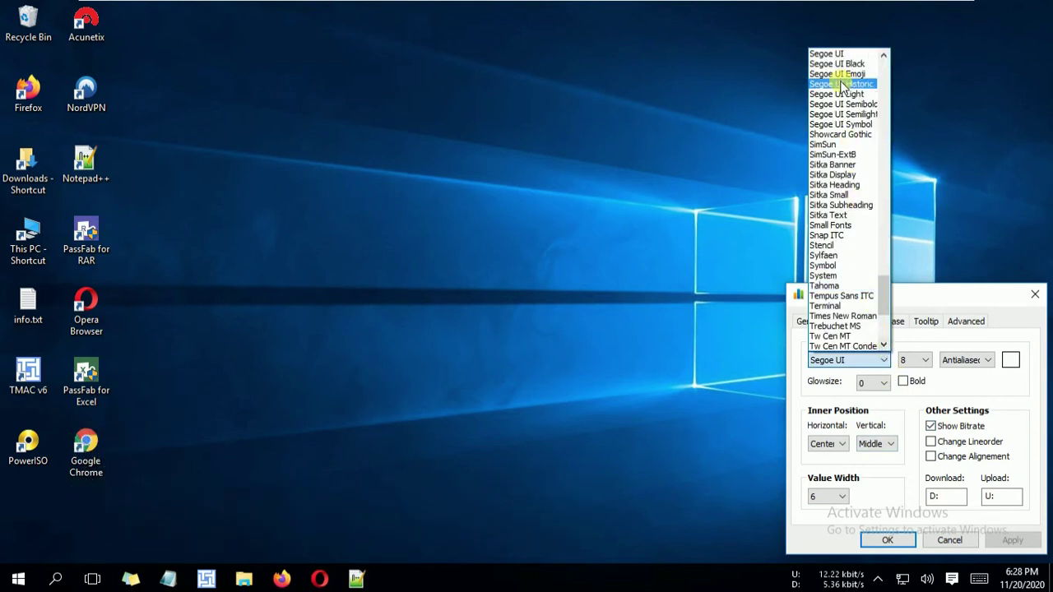
click(823, 285)
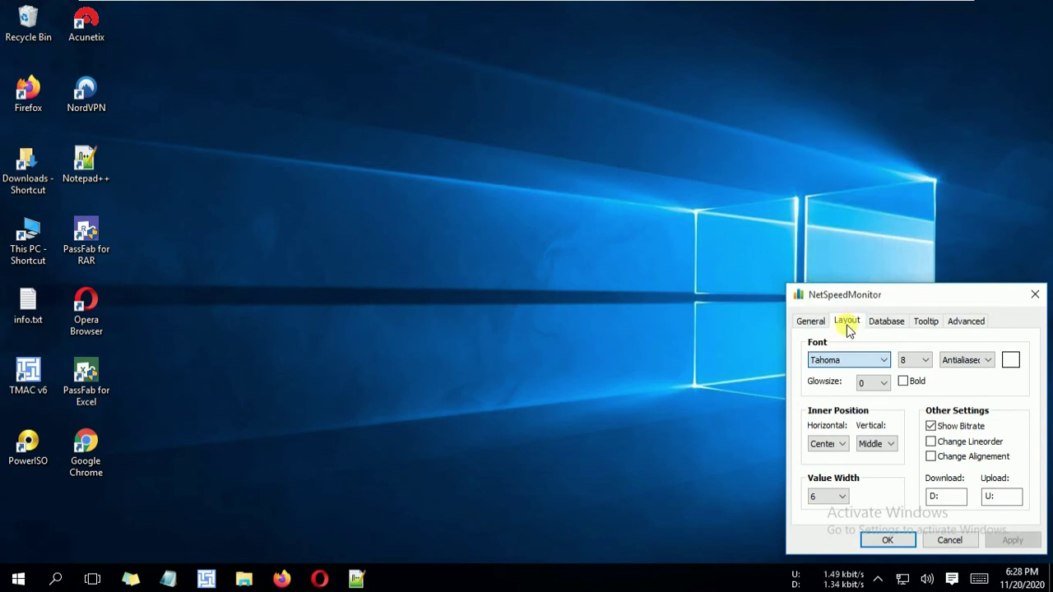
click(928, 362)
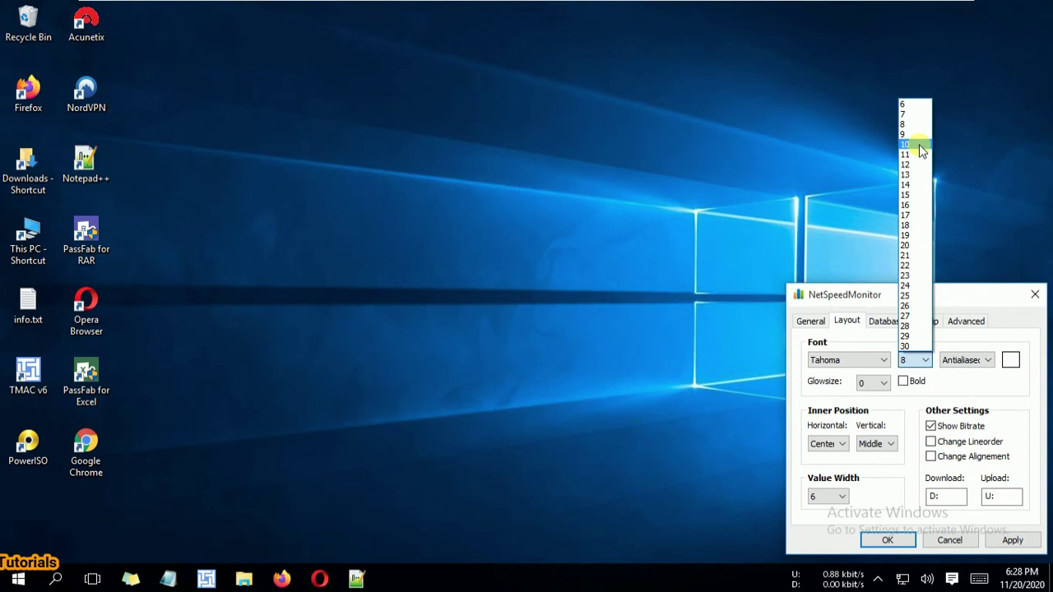
click(920, 145)
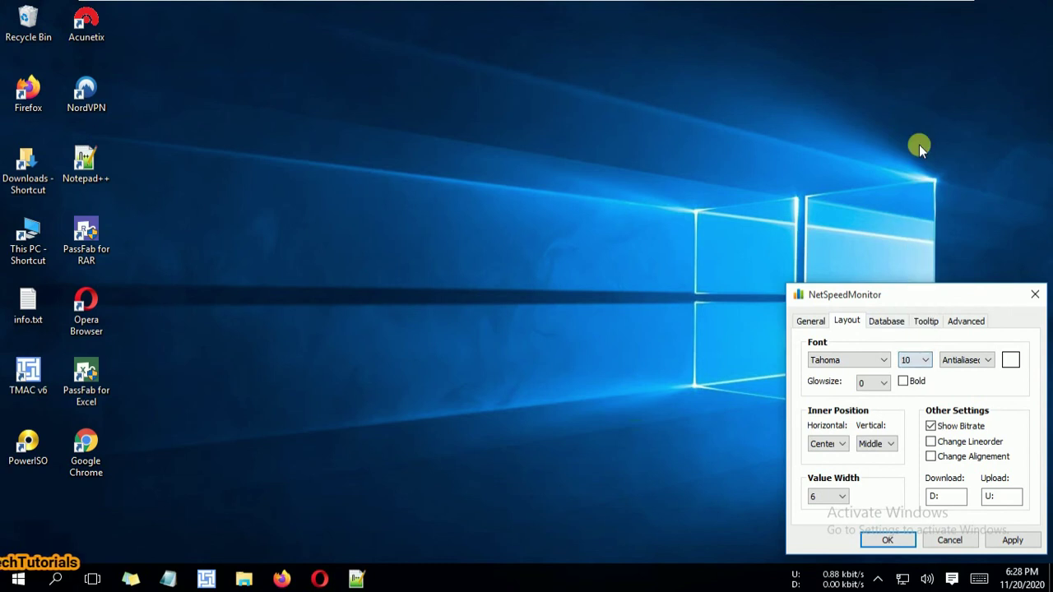
Keep the font rendering as Antialiased and set the font color to bright yellow-green from the basic colors.
click(979, 362)
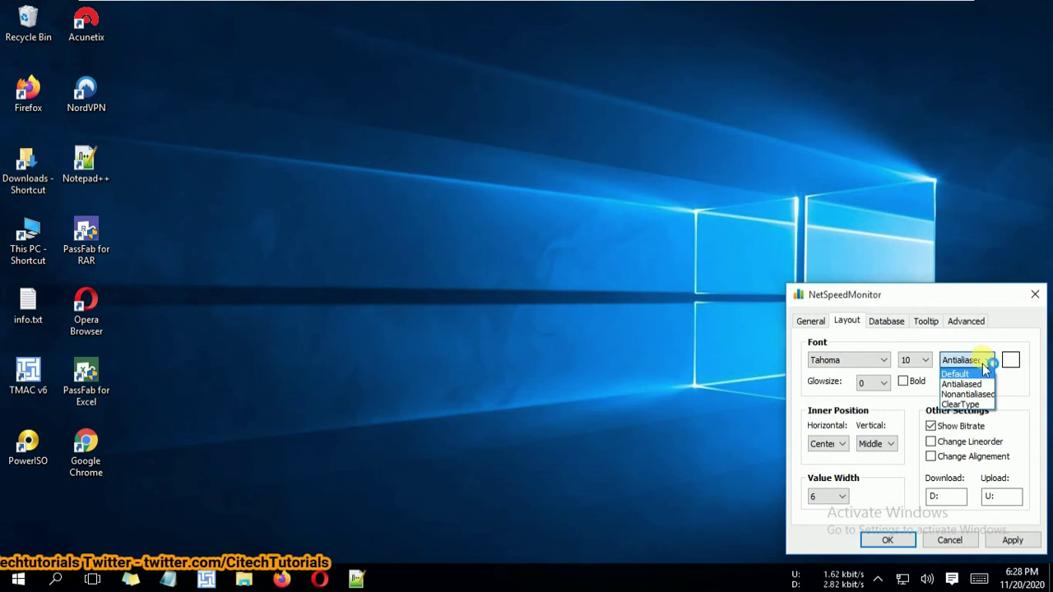
click(988, 361)
click(1011, 360)
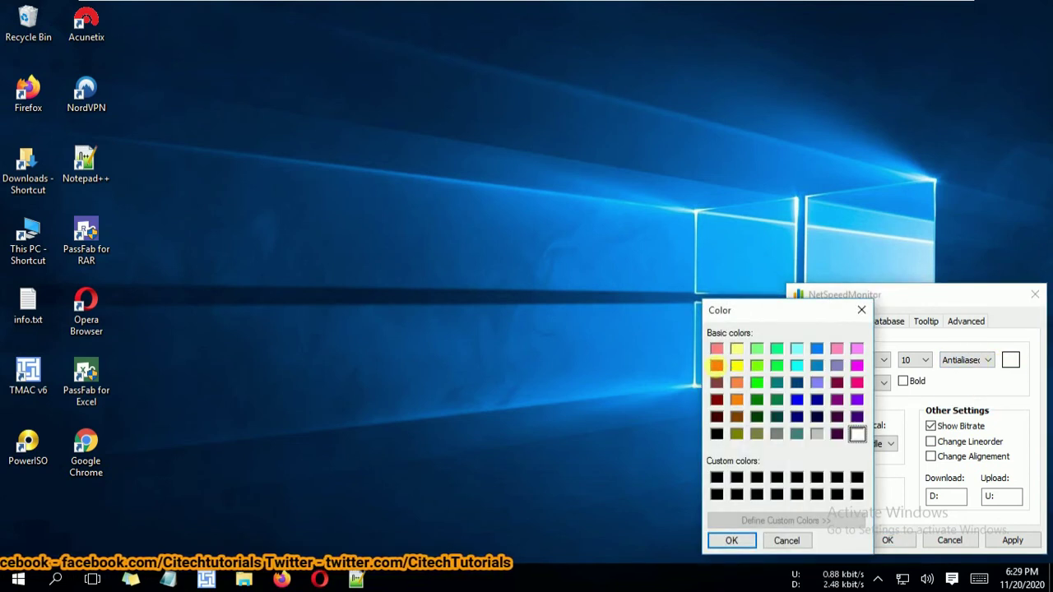
click(757, 369)
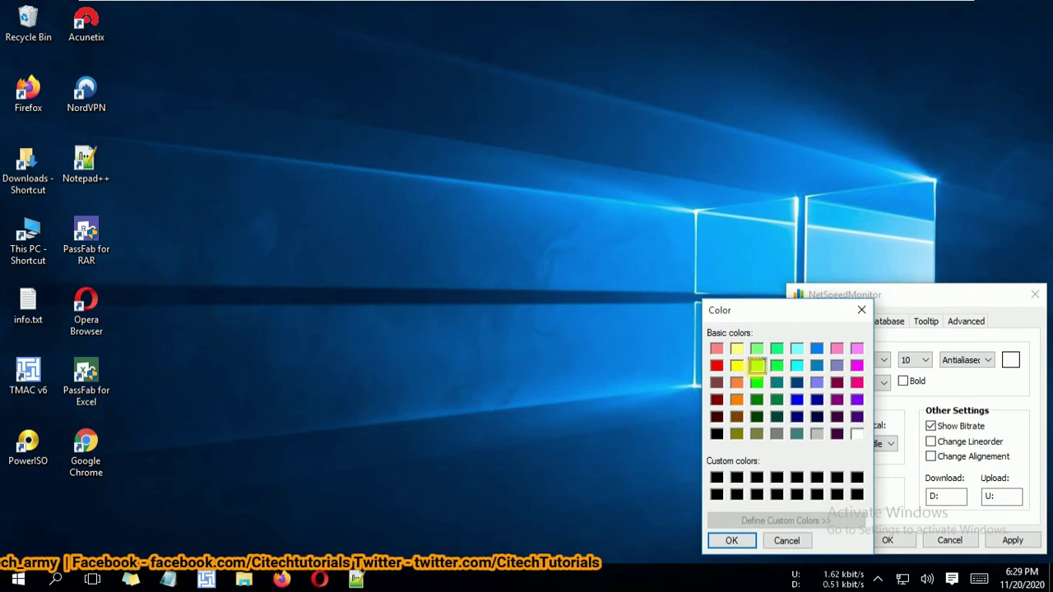
click(743, 546)
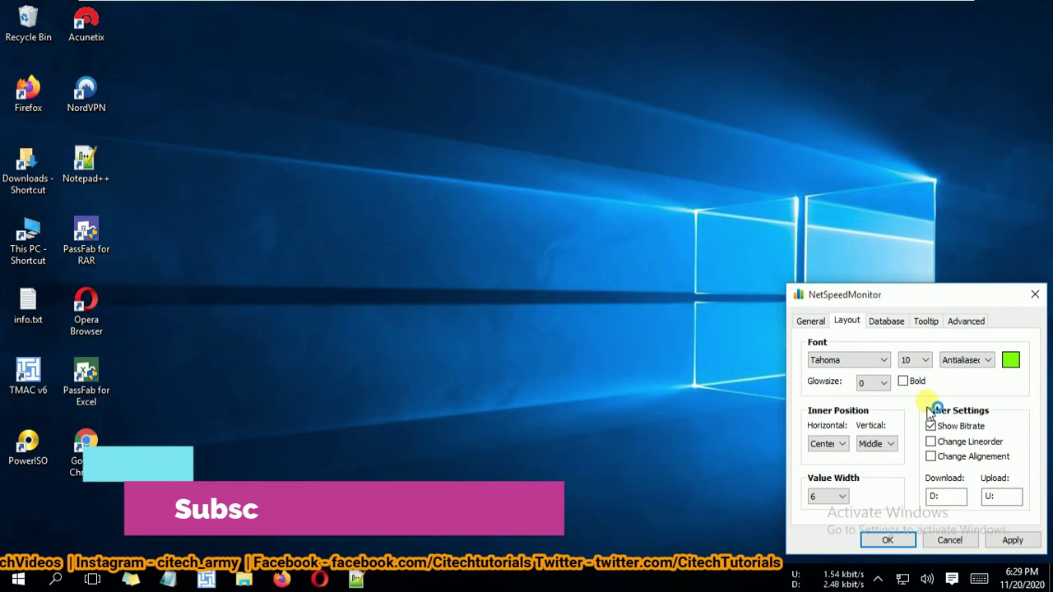
Try the Bold option for the readout's font and leave it turned off.
click(914, 382)
click(911, 383)
click(910, 384)
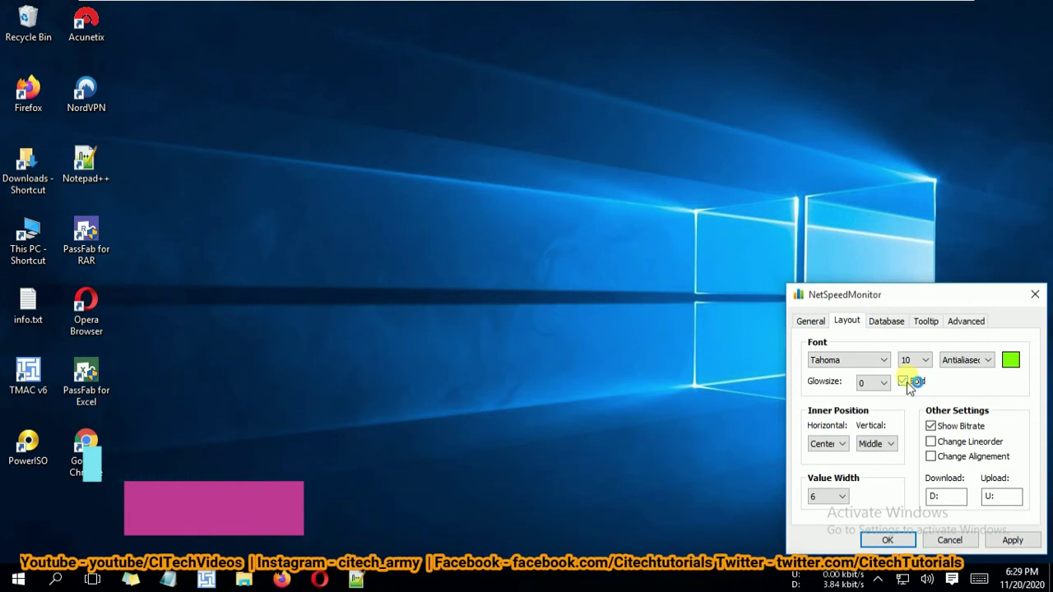
click(910, 384)
click(907, 382)
click(906, 382)
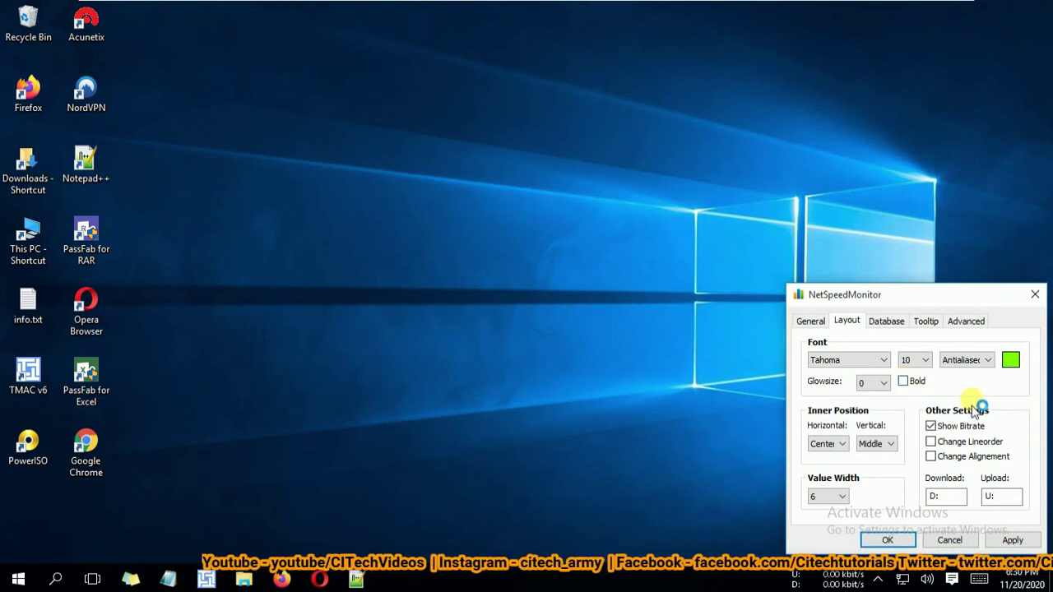
Review the inner position options, keeping Center for horizontal and Middle for vertical.
click(824, 451)
click(831, 453)
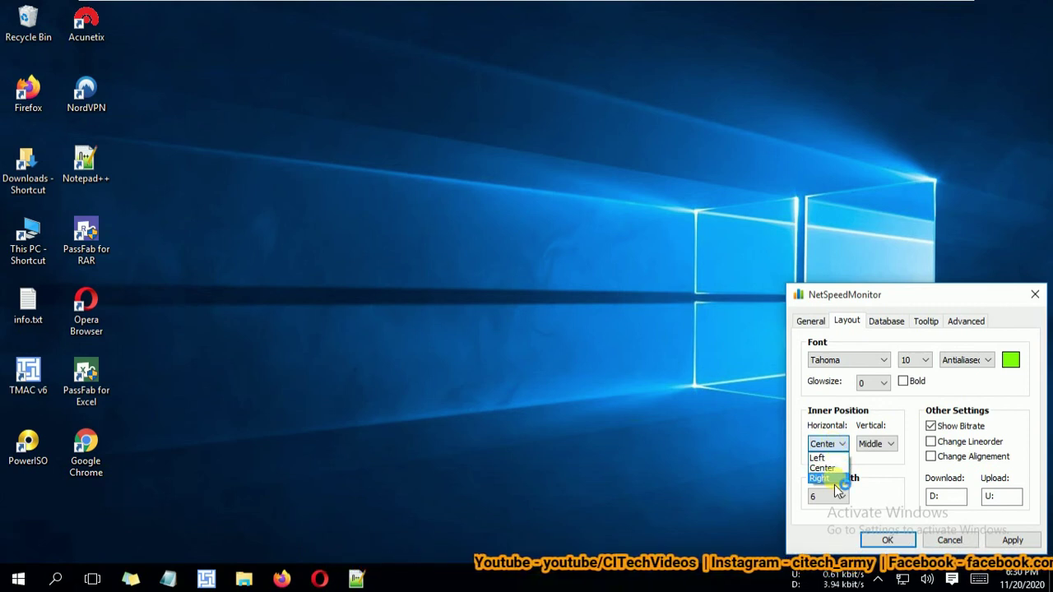
click(837, 469)
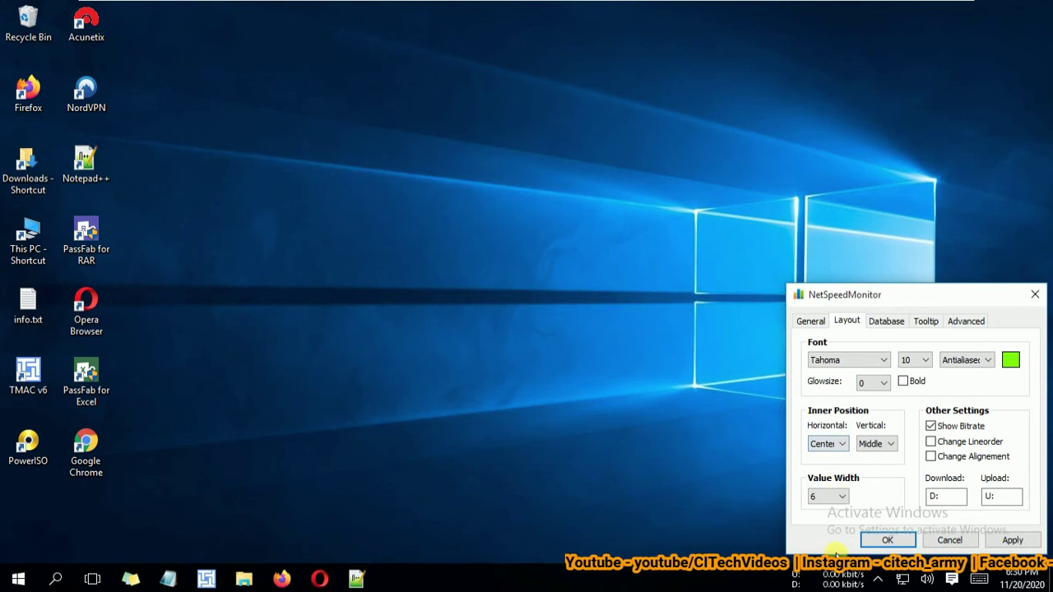
click(889, 448)
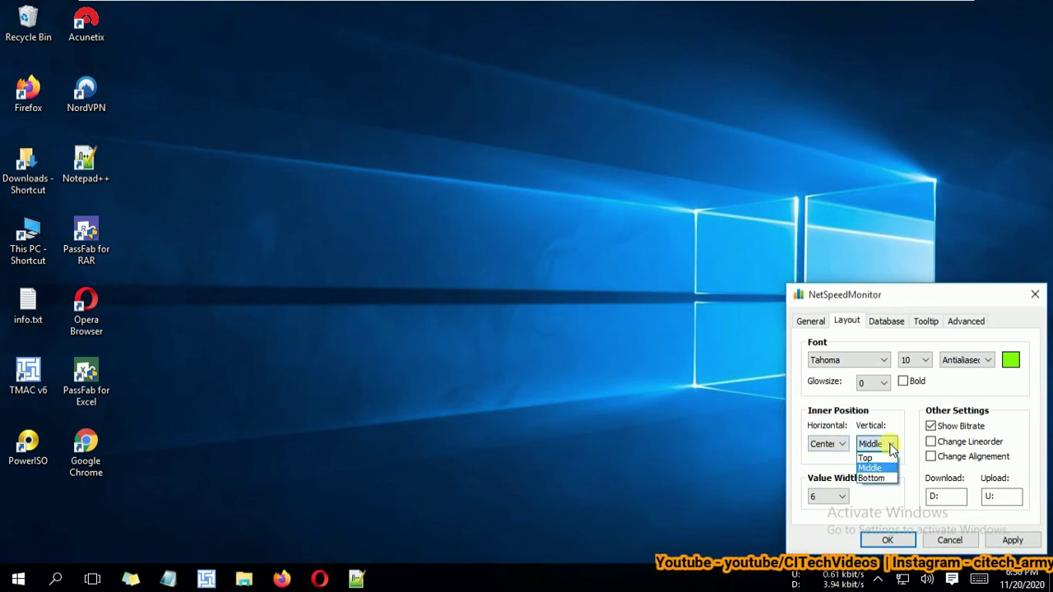
click(871, 467)
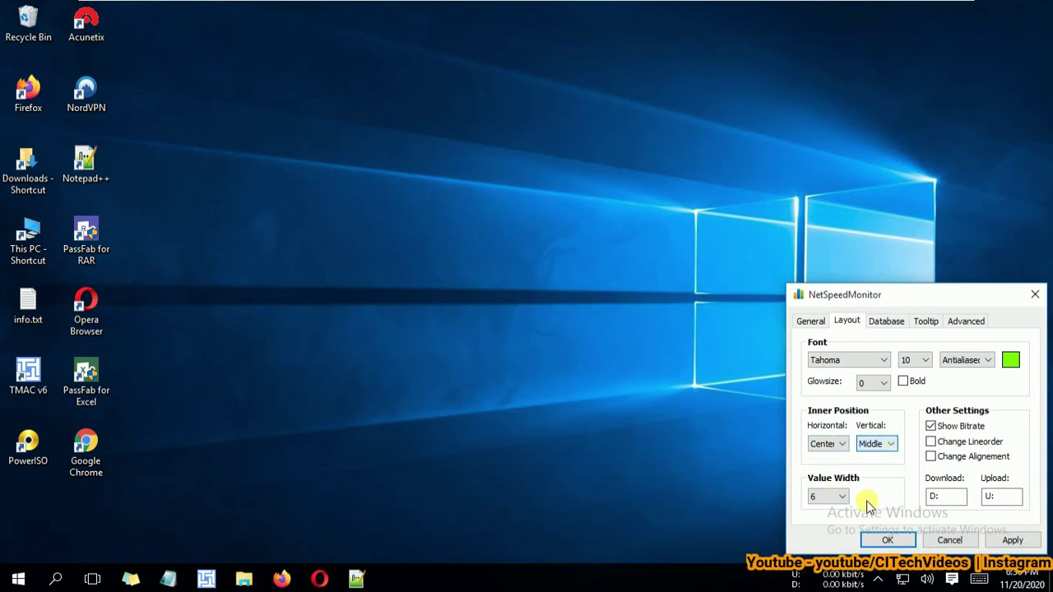
Set the value width to 8 and select the text of the Download and Upload labels.
click(841, 497)
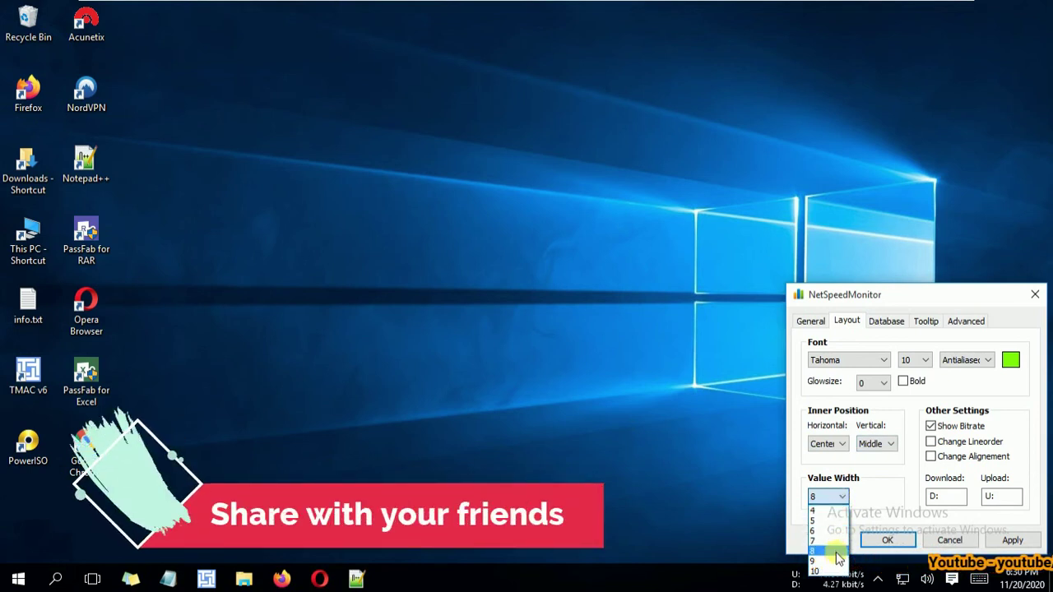
click(833, 551)
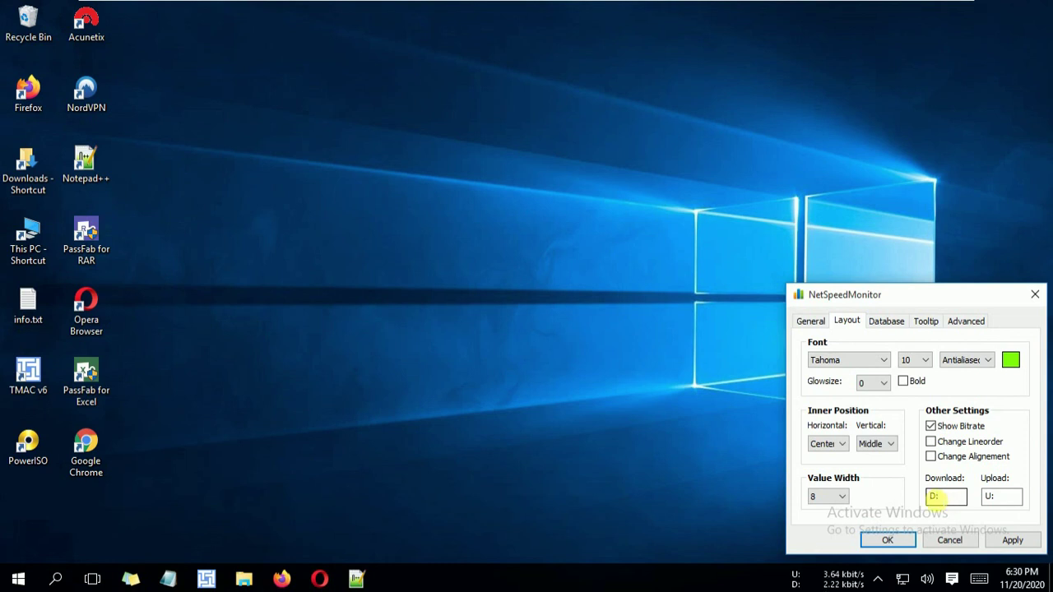
double_click(934, 497)
double_click(989, 496)
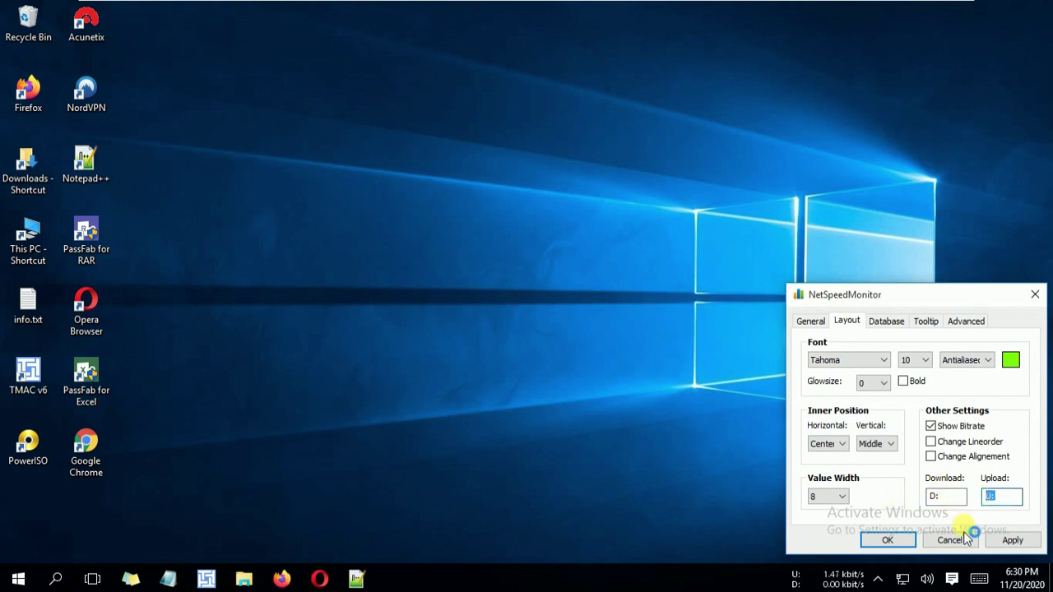
Apply the changed font, color and value width settings to the taskbar speed readout.
click(1023, 545)
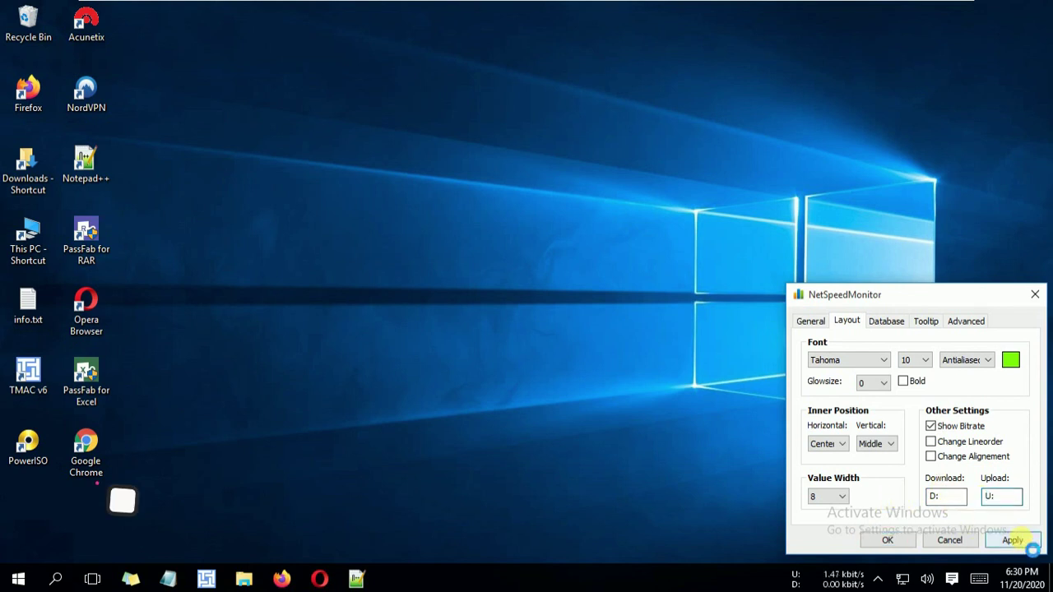
key(Return)
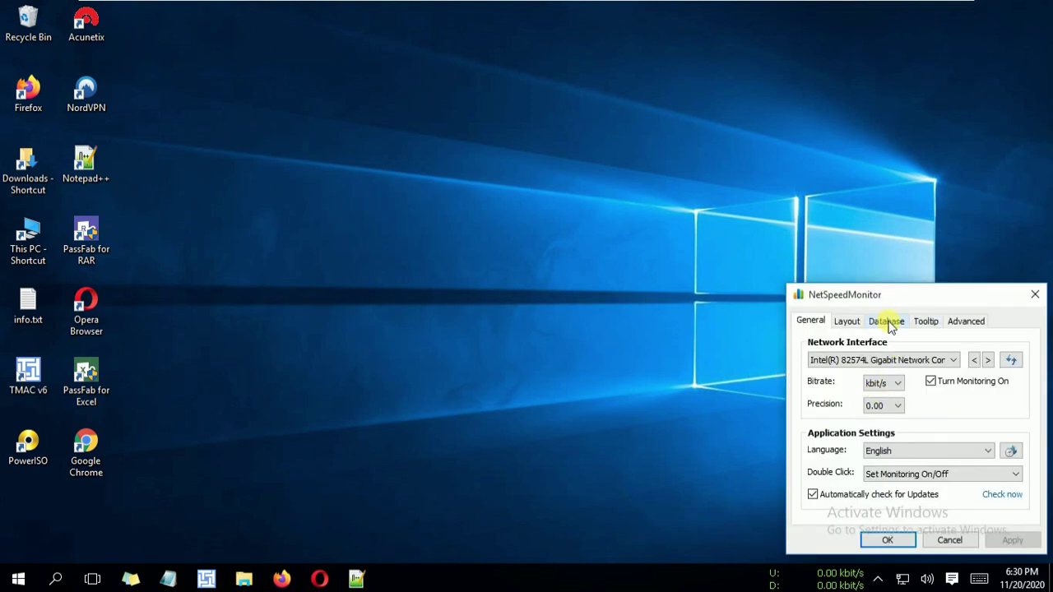
Review the Database, Tooltip and Advanced settings, including the tooltip unit choices, and close the configuration without changing them.
click(888, 322)
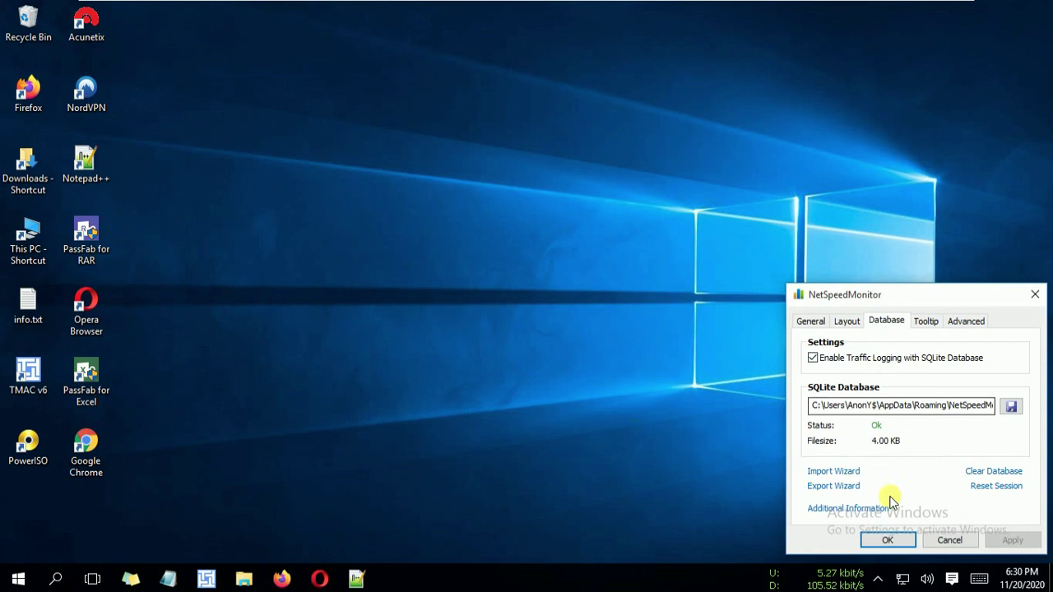
key(ctrl+Tab)
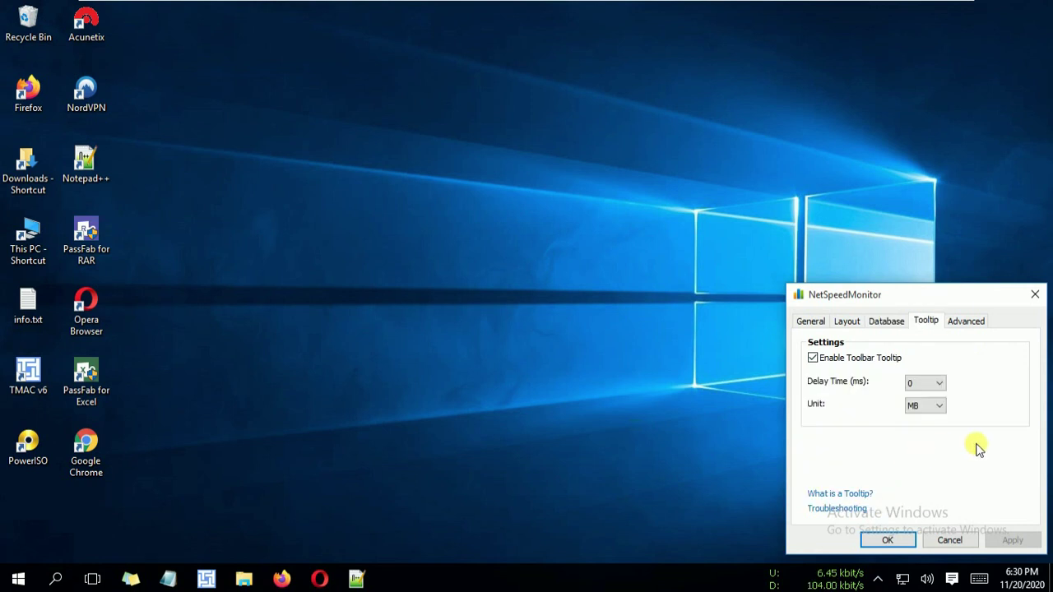
click(942, 406)
click(967, 322)
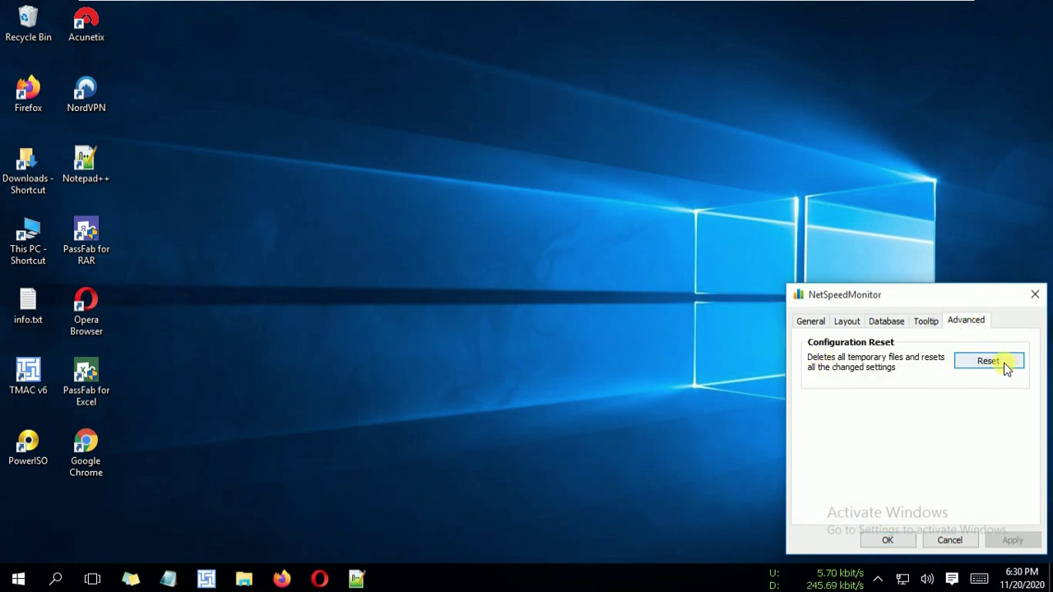
click(951, 541)
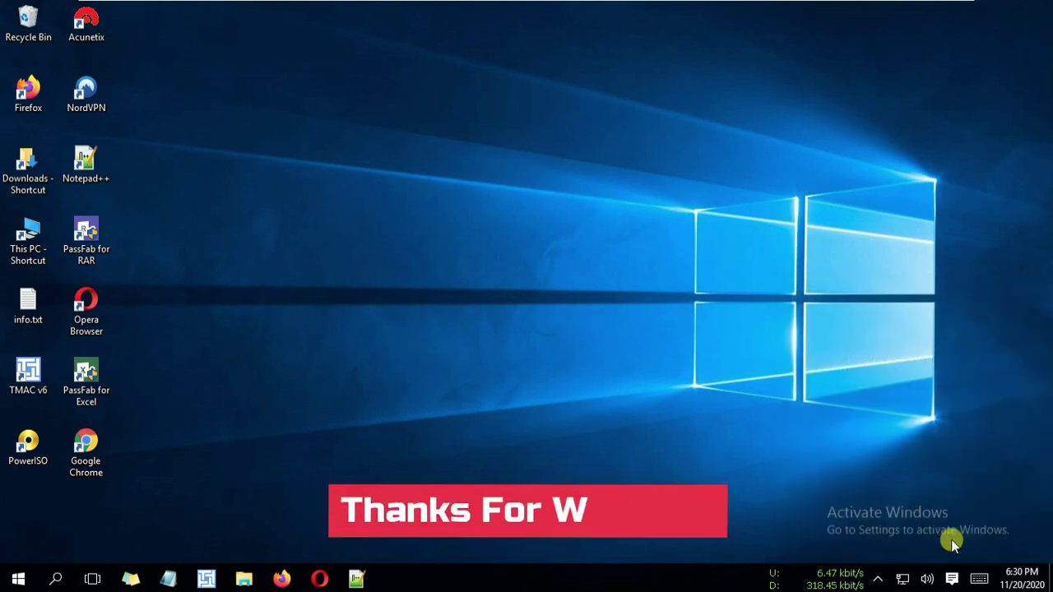